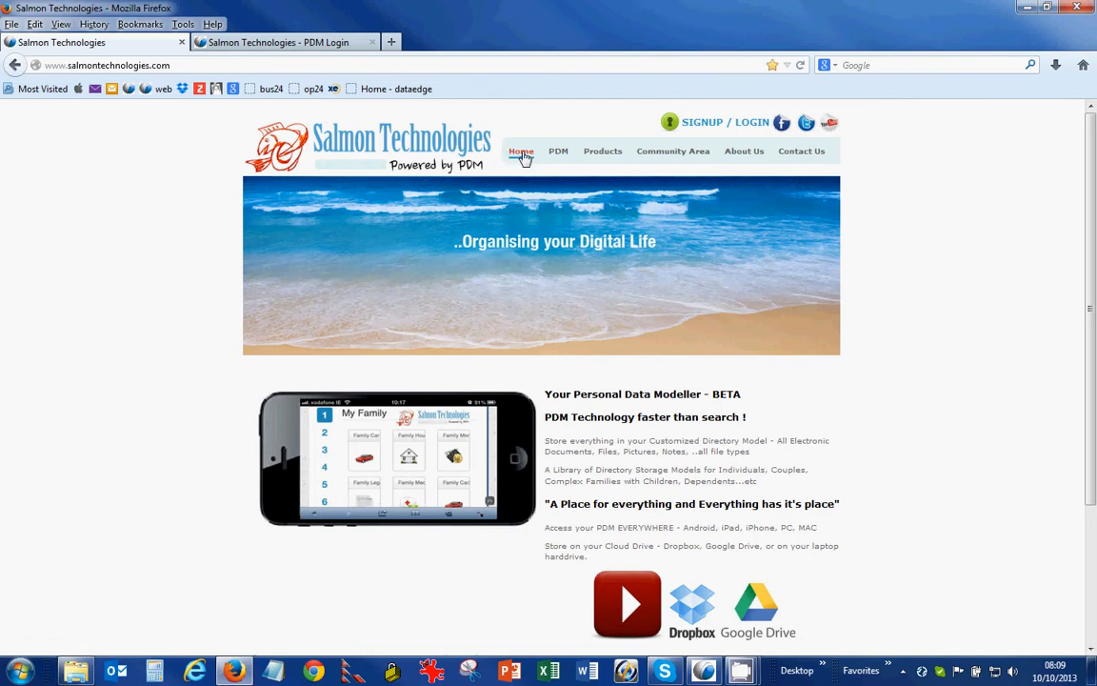
Step: Go from the Salmon Technologies home page to the Win PDM product page, then minimize Firefox
{"action": "left_click", "coordinate": [602, 152]}
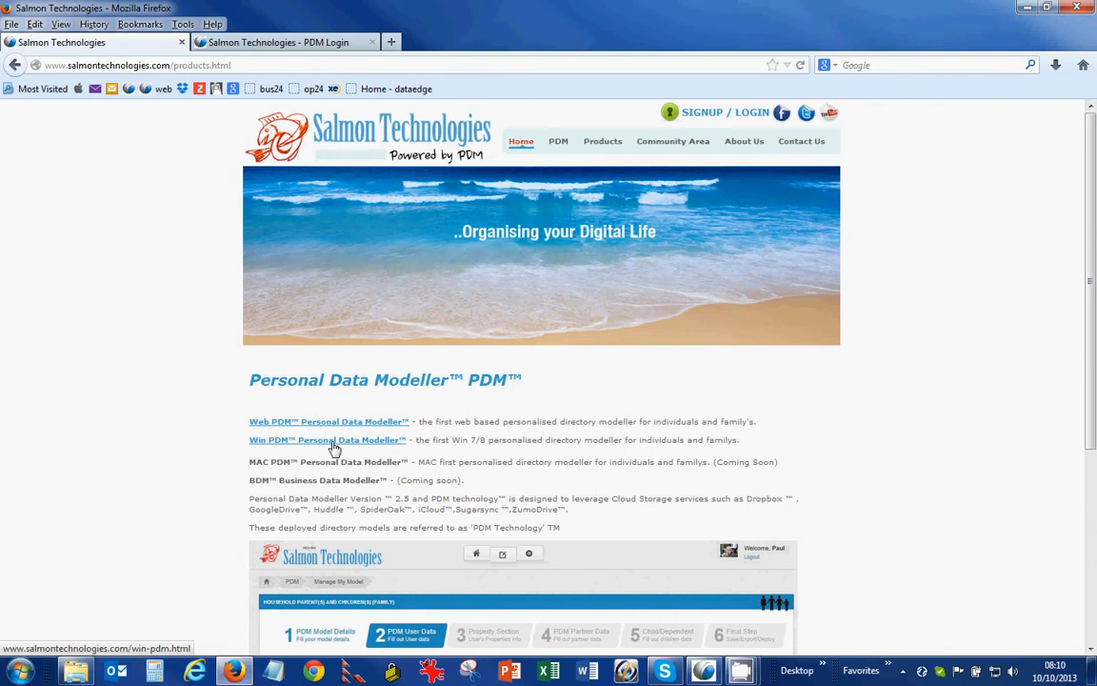
{"action": "left_click", "coordinate": [333, 445]}
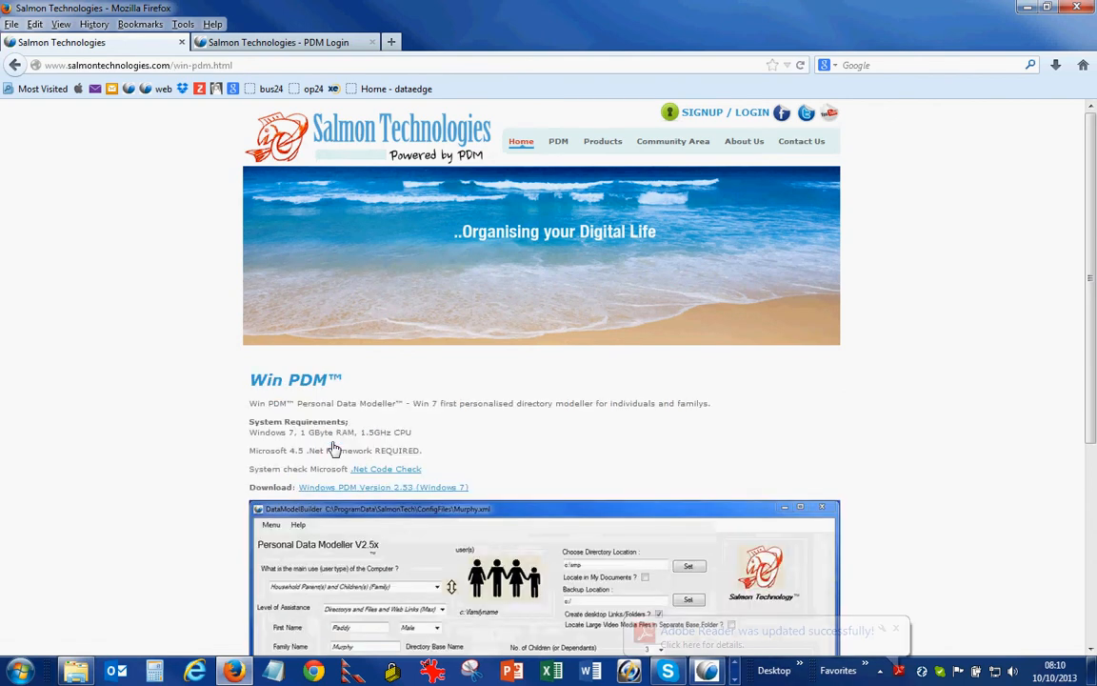
{"action": "scroll", "coordinate": [224, 428], "scroll_direction": "down", "scroll_amount": 1}
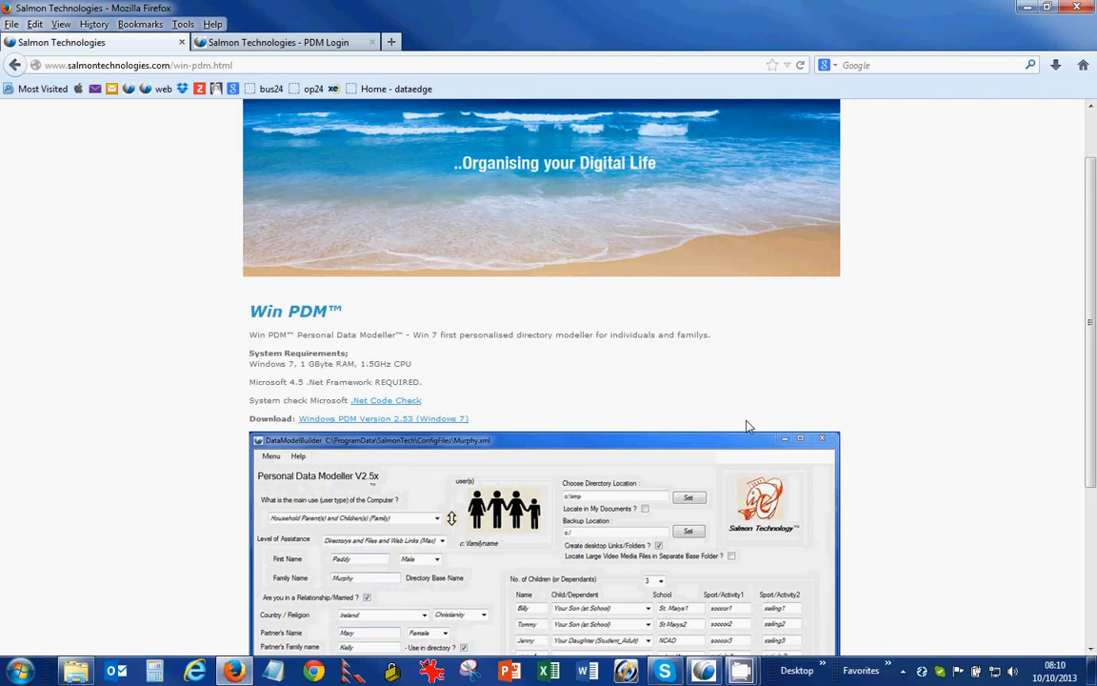
{"action": "left_click", "coordinate": [1026, 7]}
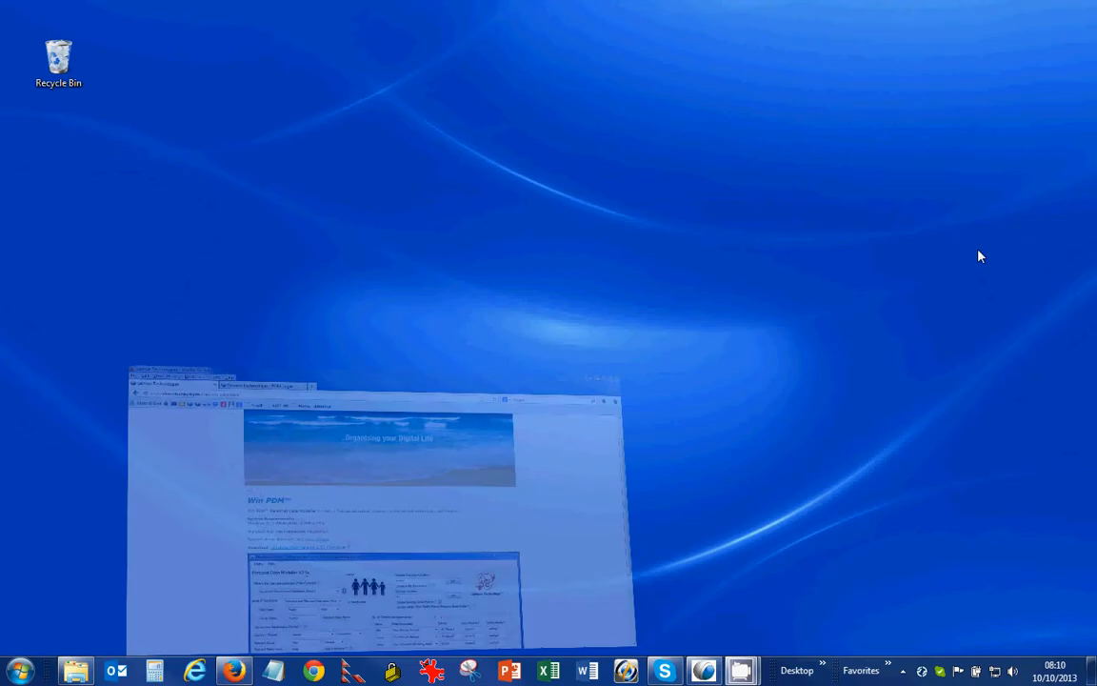
Step: Restore PDM 2.5x and select the Household Parent(s) and Children(s) (Family) model
{"action": "left_click", "coordinate": [702, 670]}
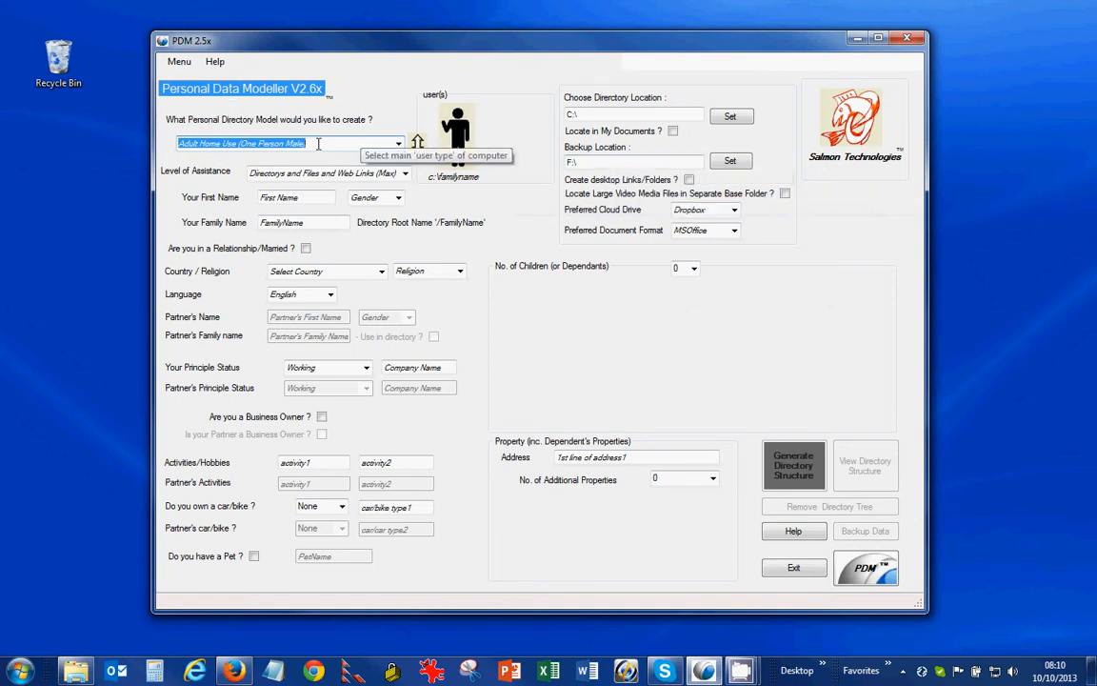
{"action": "left_click", "coordinate": [399, 144]}
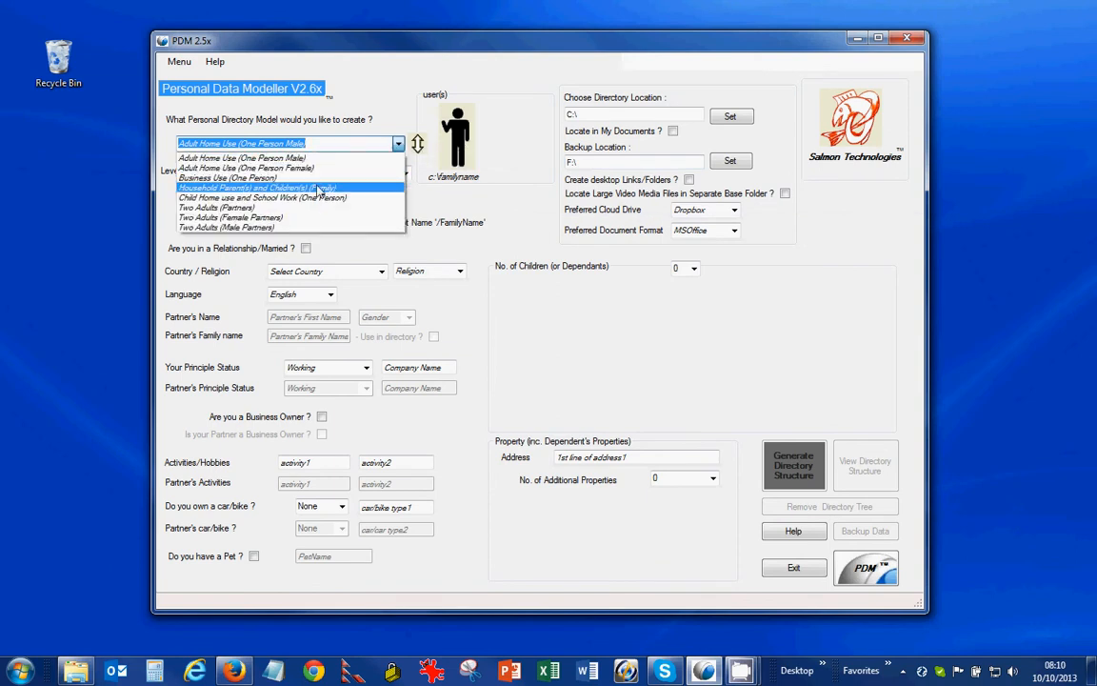
{"action": "left_click", "coordinate": [291, 186]}
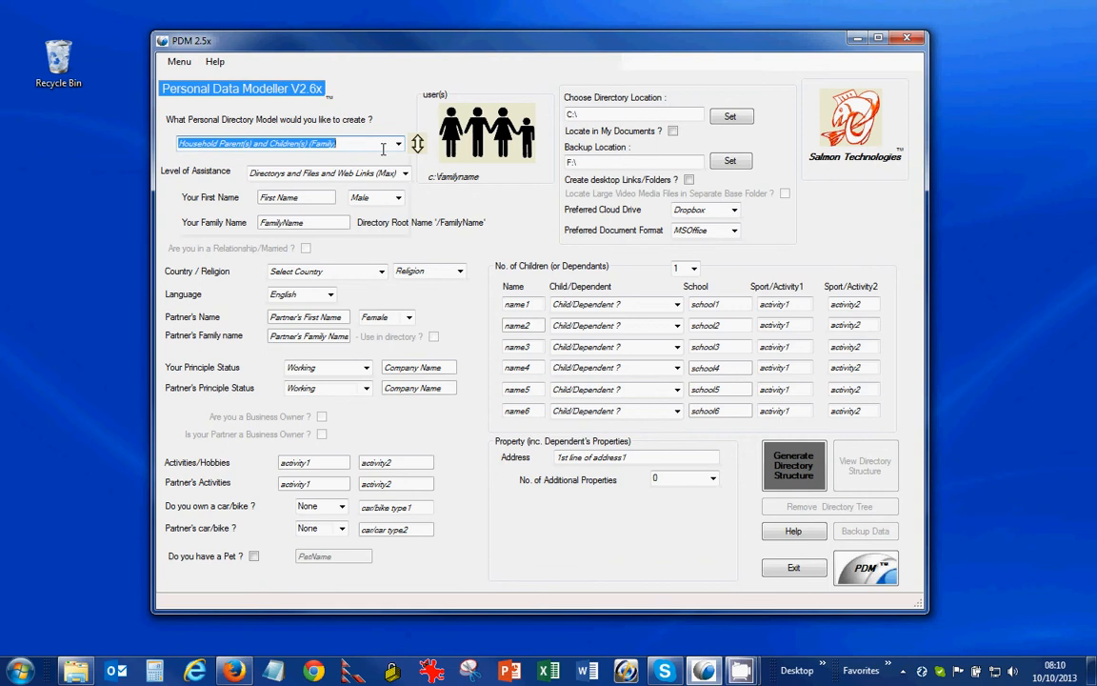
{"action": "scroll", "coordinate": [383, 149], "scroll_direction": "up", "scroll_amount": 2}
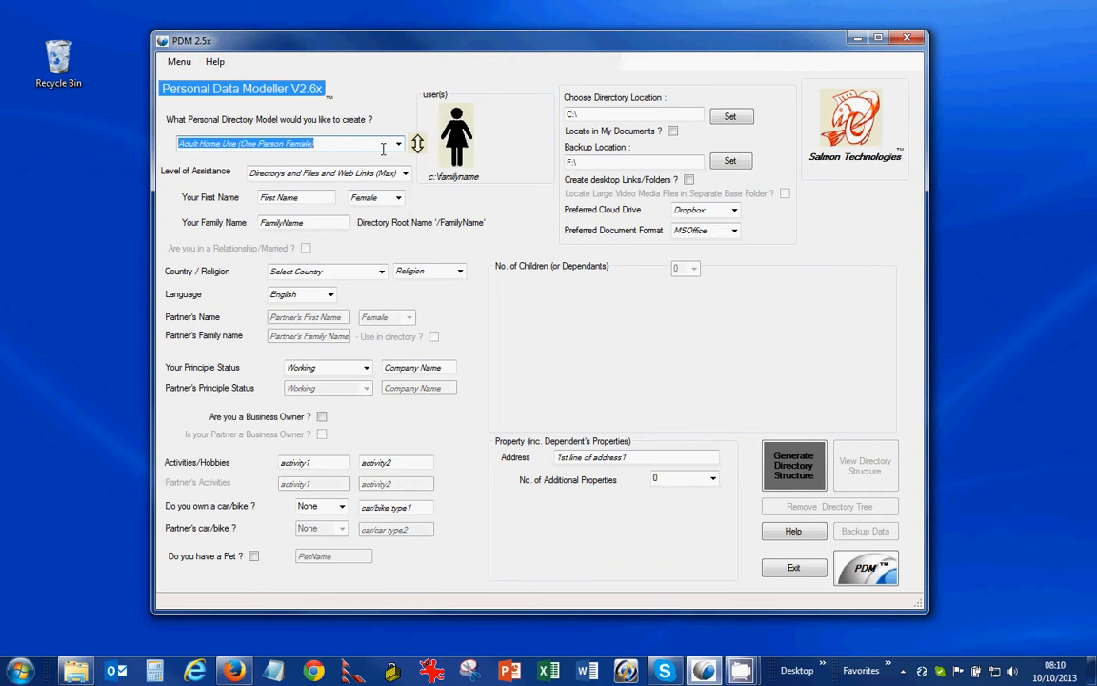
{"action": "scroll", "coordinate": [382, 149], "scroll_direction": "down", "scroll_amount": 2}
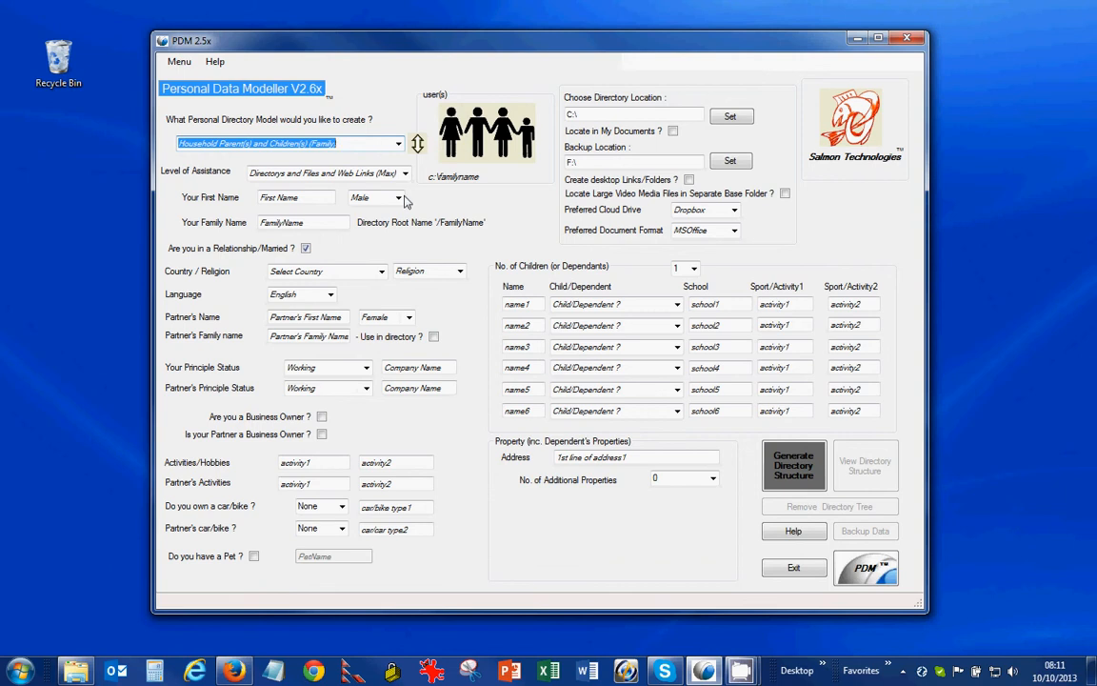
Step: Enter the user's first name and family name
{"action": "left_click", "coordinate": [324, 197]}
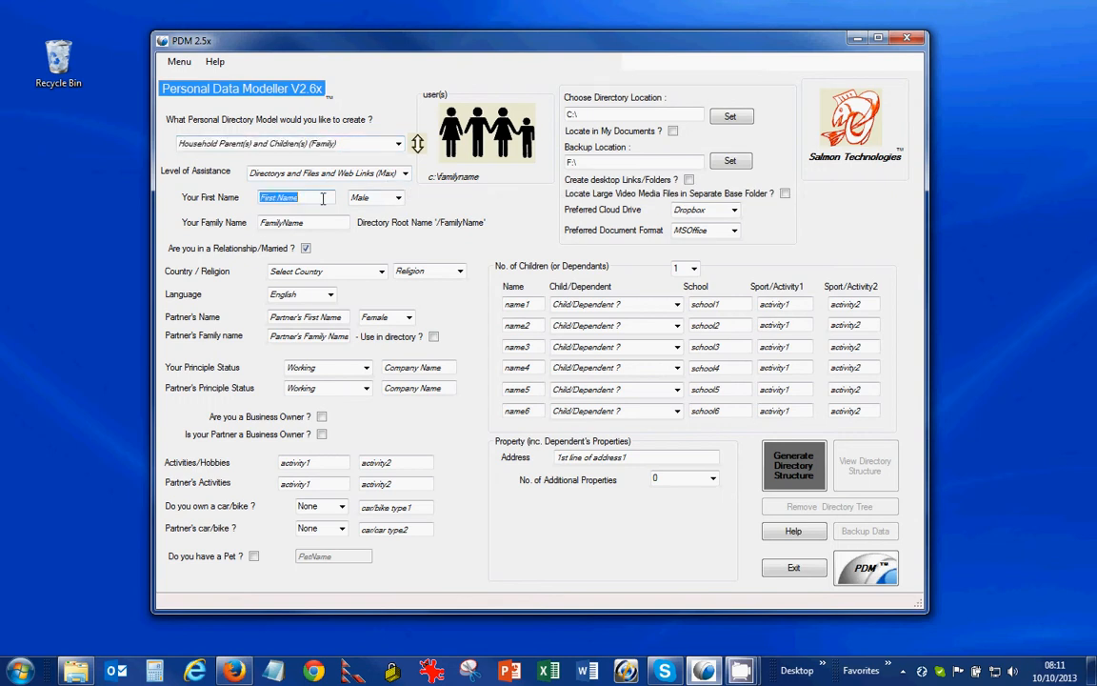
{"action": "type", "text": "Pa"}
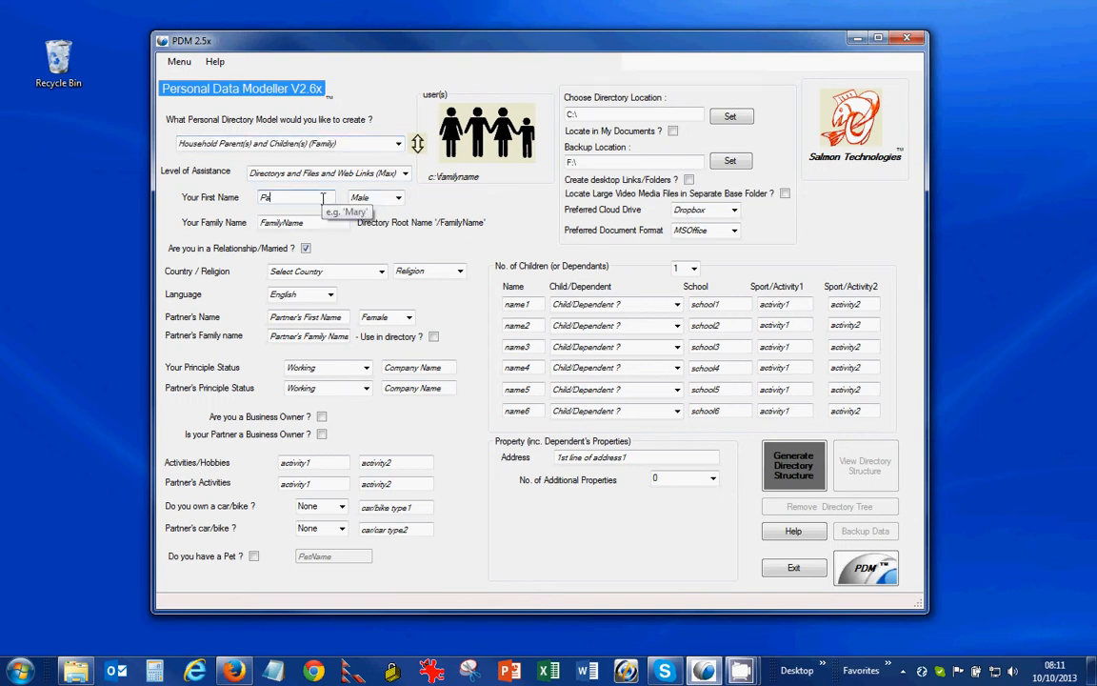
{"action": "type", "text": "ddy"}
{"action": "key", "text": "Tab"}
{"action": "left_click", "coordinate": [309, 217]}
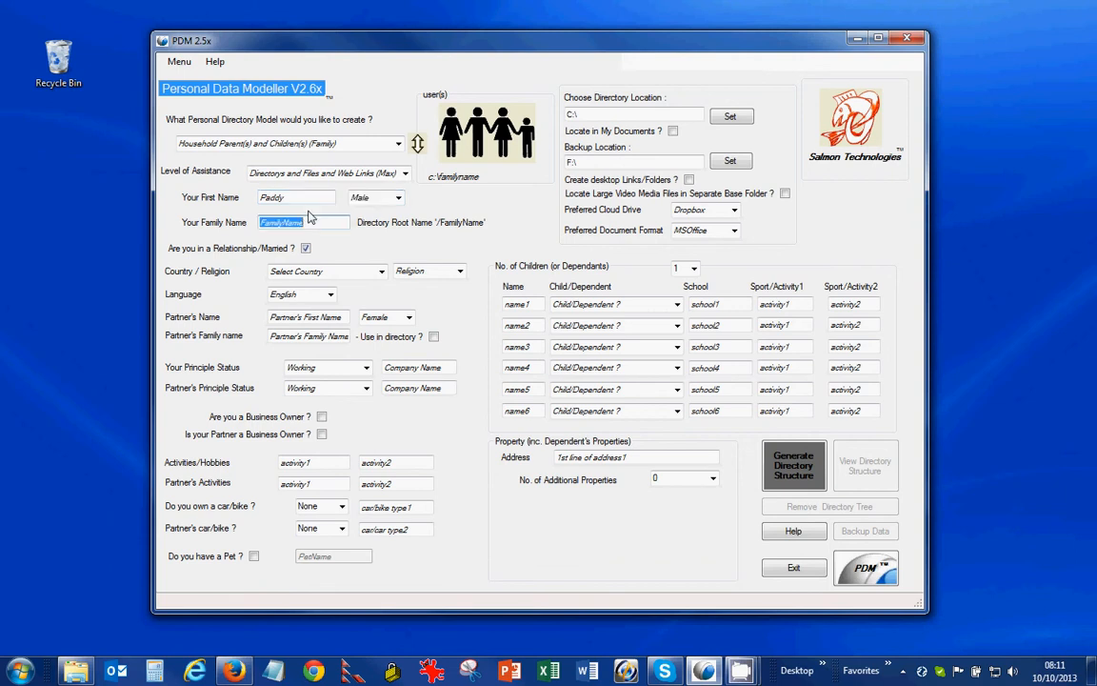
{"action": "type", "text": "M"}
{"action": "key", "text": "BackSpace"}
{"action": "type", "text": "Smith"}
{"action": "key", "text": "Tab"}
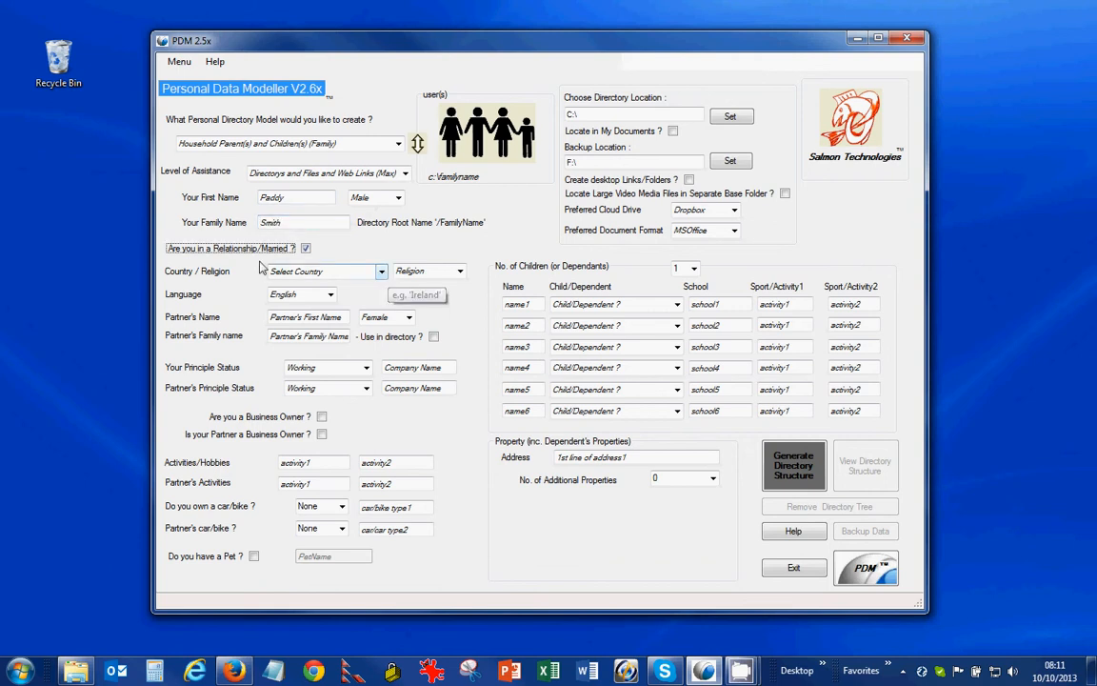
Step: Tick Relationship/Married, and set country to Ireland and religion to Christianity
{"action": "left_click", "coordinate": [305, 248]}
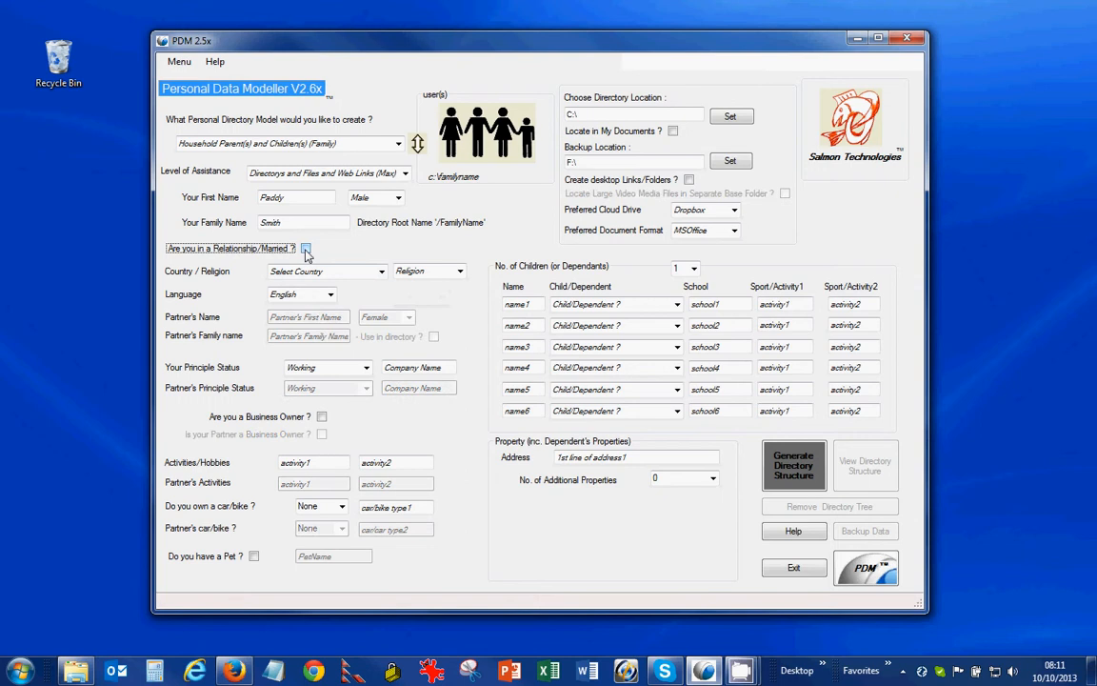
{"action": "left_click", "coordinate": [306, 249]}
{"action": "left_click", "coordinate": [305, 248]}
{"action": "left_click", "coordinate": [306, 249]}
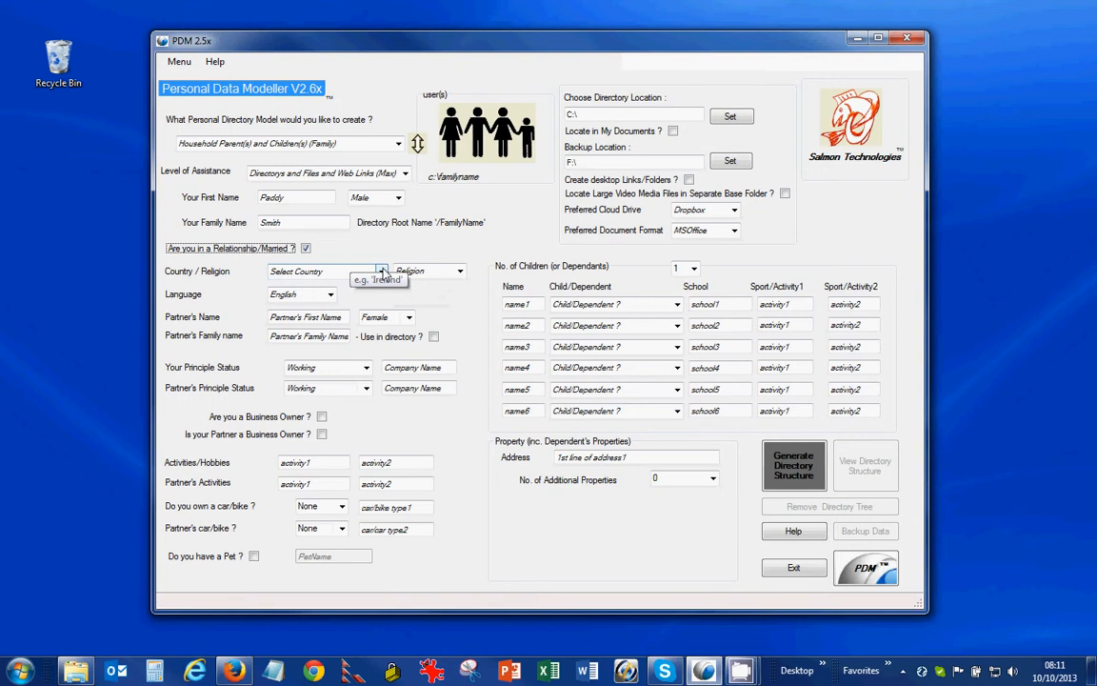
{"action": "left_click", "coordinate": [382, 272]}
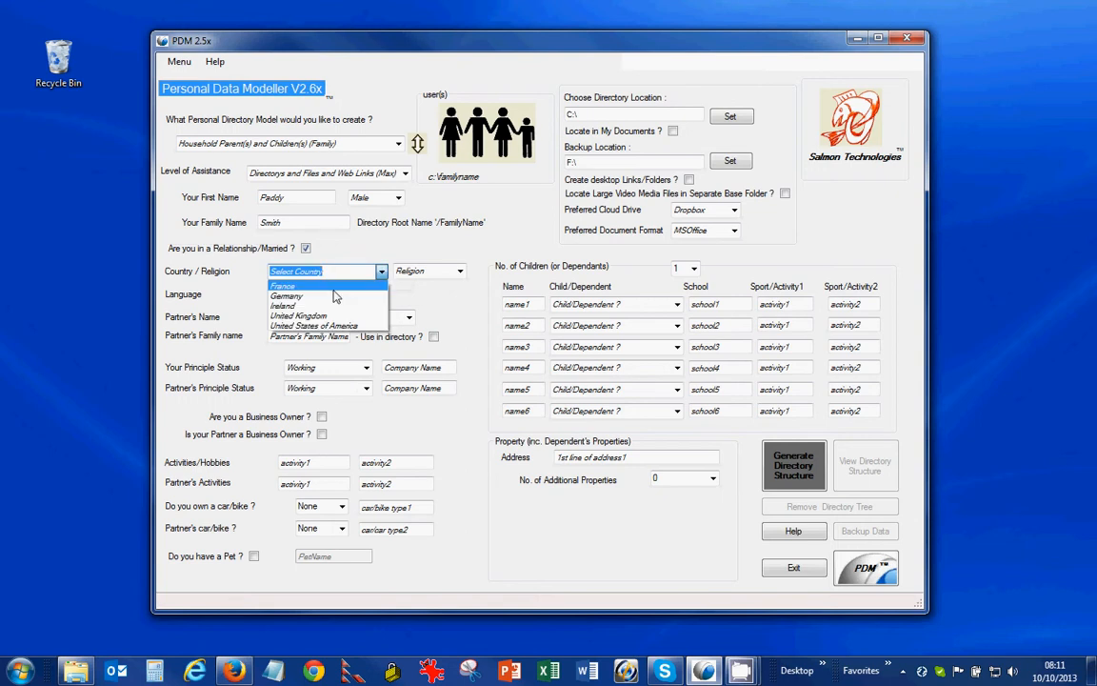
{"action": "left_click", "coordinate": [295, 303]}
{"action": "left_click", "coordinate": [460, 271]}
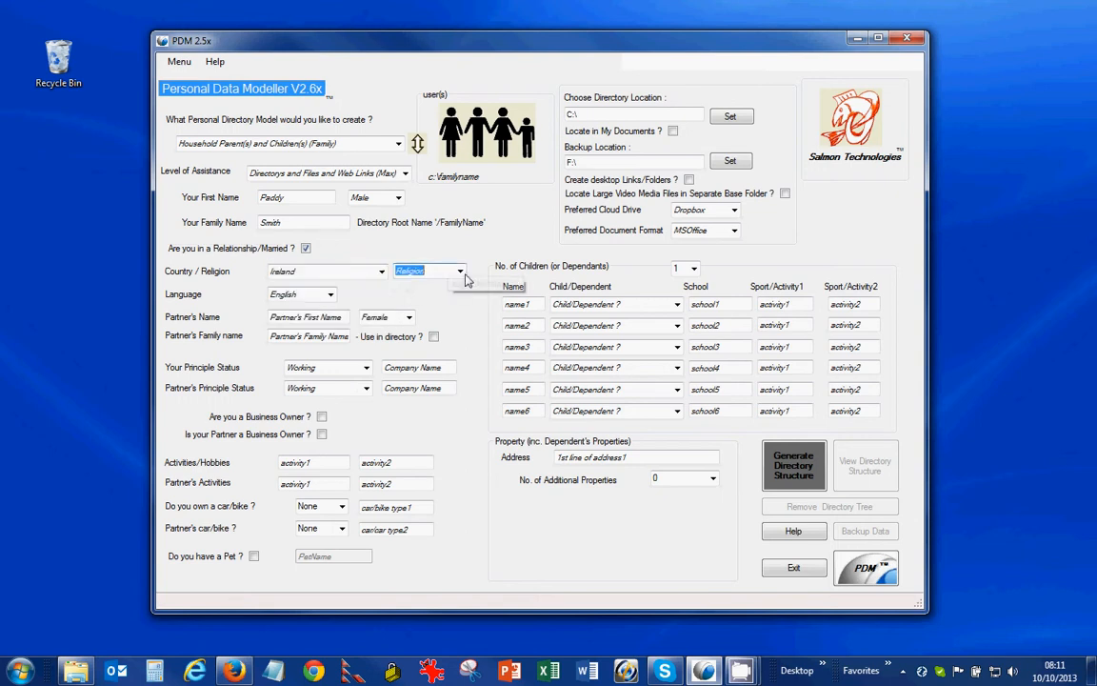
{"action": "left_click", "coordinate": [442, 303]}
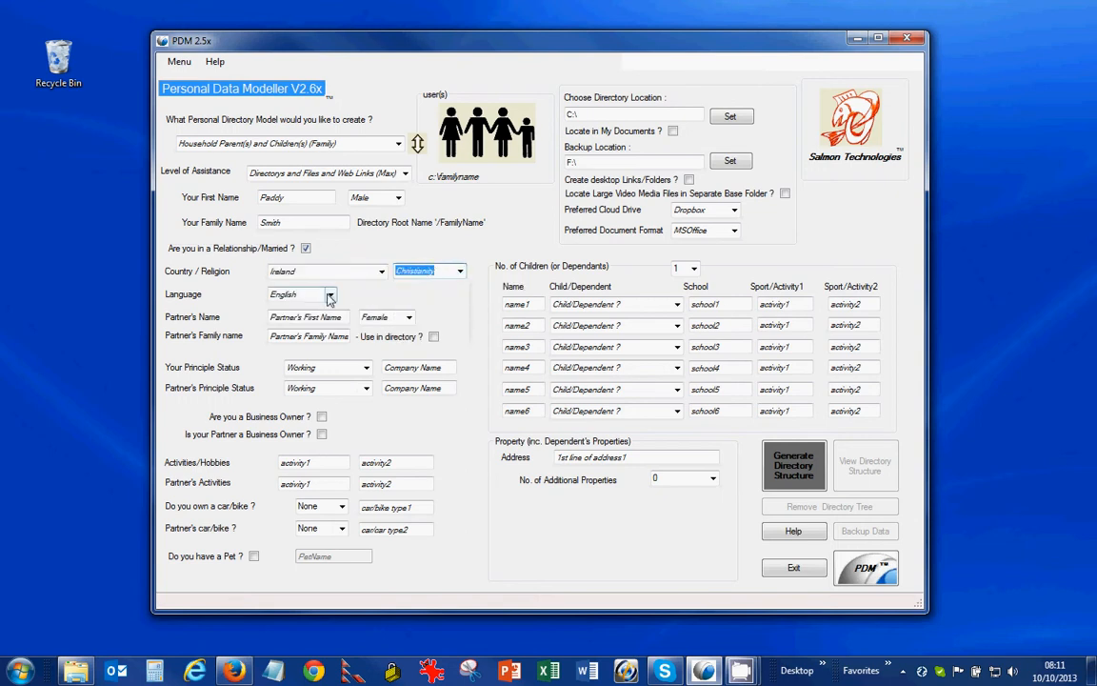
{"action": "left_click", "coordinate": [341, 317]}
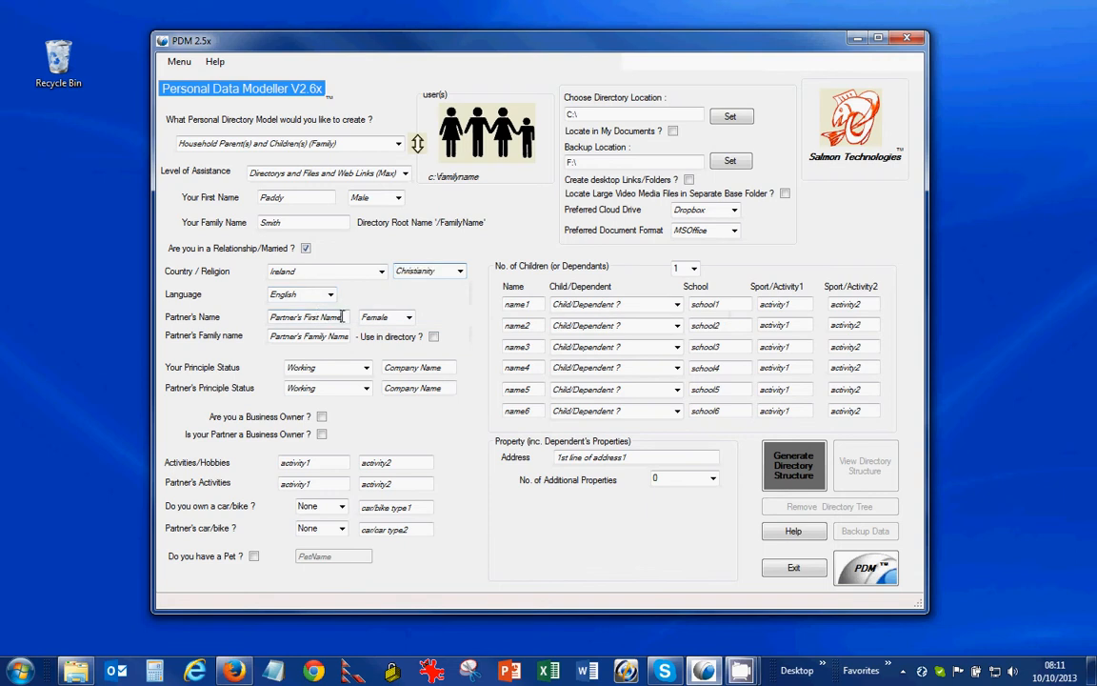
Step: Type the partner's first name and the partner's family name into their fields
{"action": "type", "text": "Mary"}
{"action": "key", "text": "Tab"}
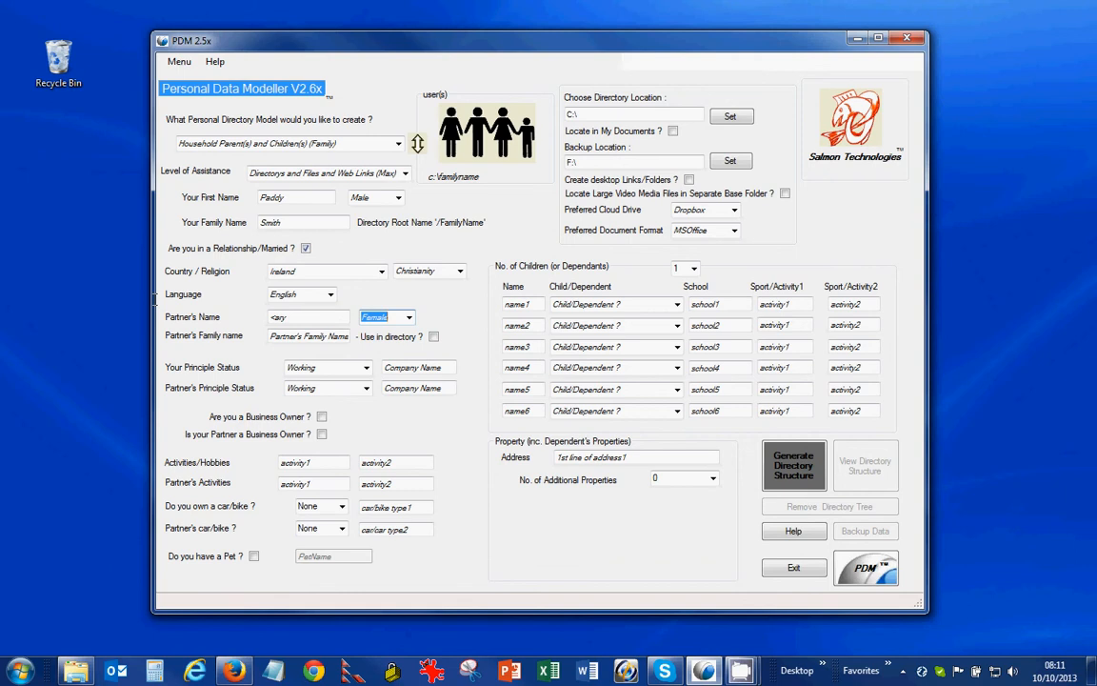
{"action": "key", "text": "shift+Tab"}
{"action": "key", "text": "BackSpace"}
{"action": "key", "text": "BackSpace"}
{"action": "key", "text": "BackSpace"}
{"action": "key", "text": "BackSpace"}
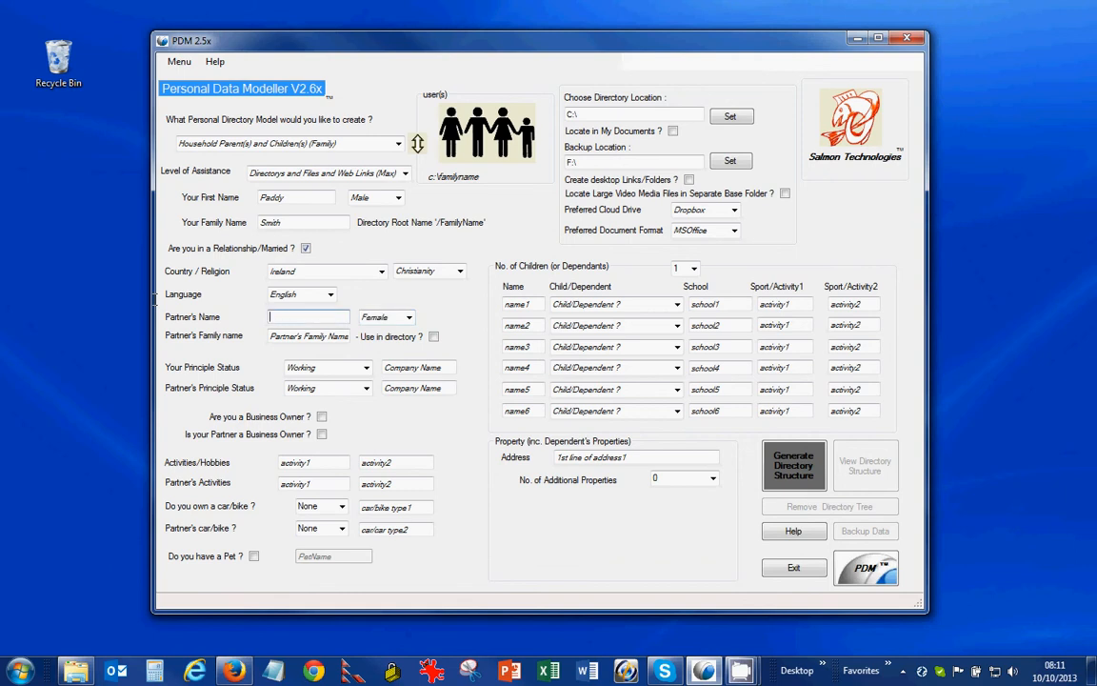
{"action": "type", "text": "Mary"}
{"action": "key", "text": "Tab"}
{"action": "key", "text": "Tab"}
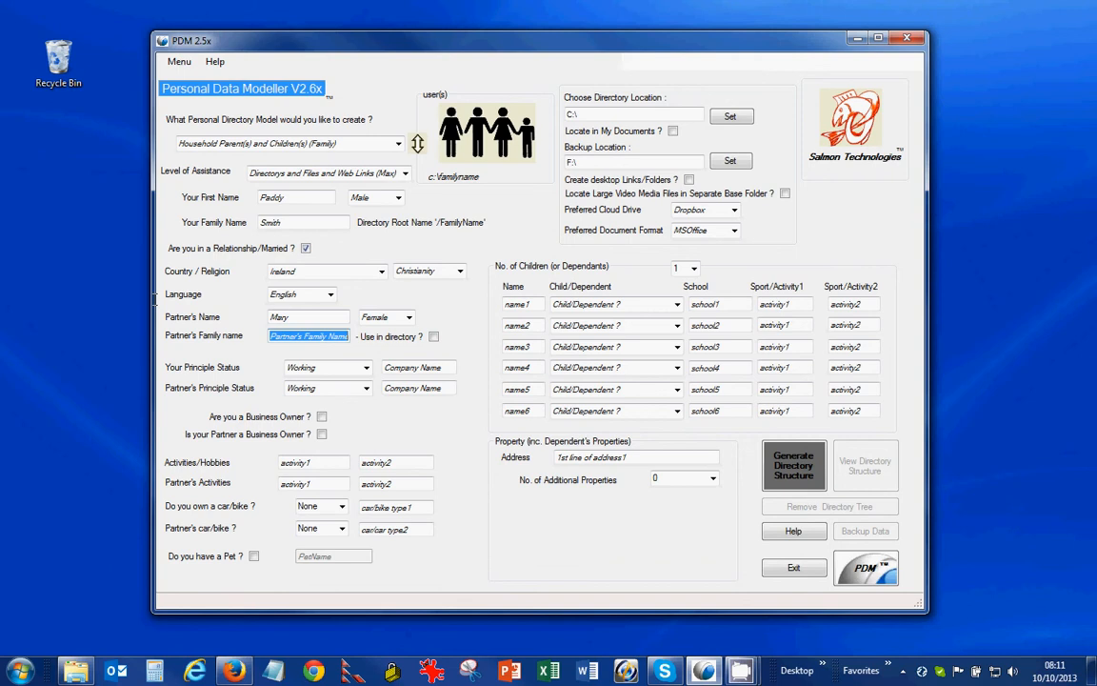
{"action": "type", "text": "Kelly"}
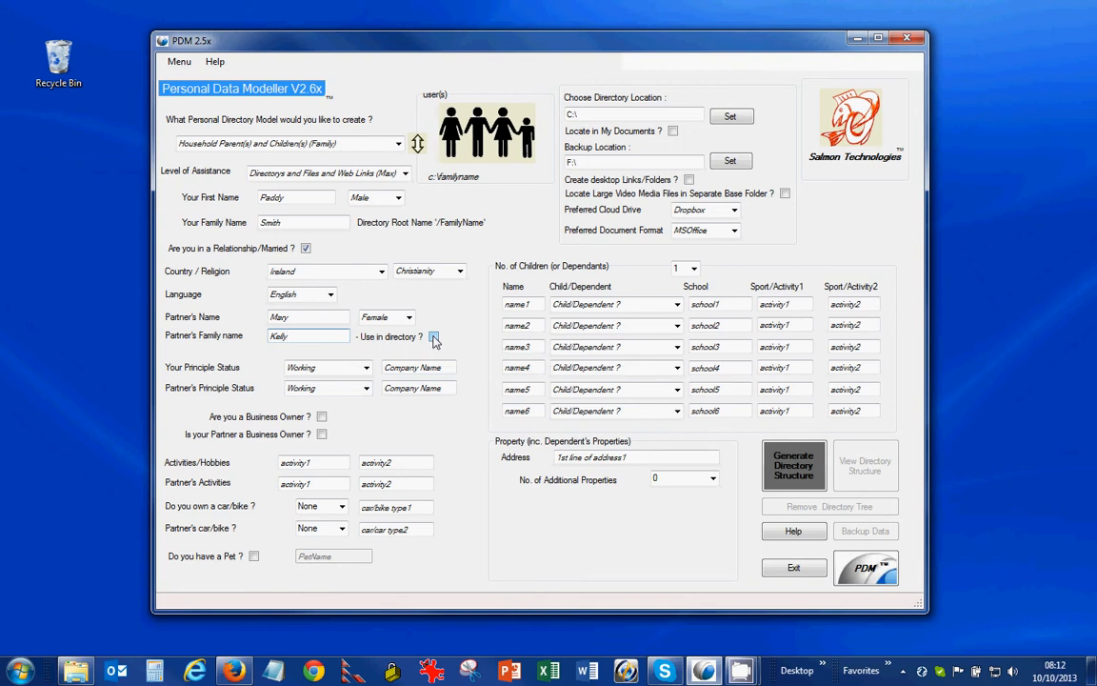
Step: Keep the user's status as Working at ABCD Limited; set the partner's status to Home Maker_Housewife
{"action": "left_click", "coordinate": [367, 368]}
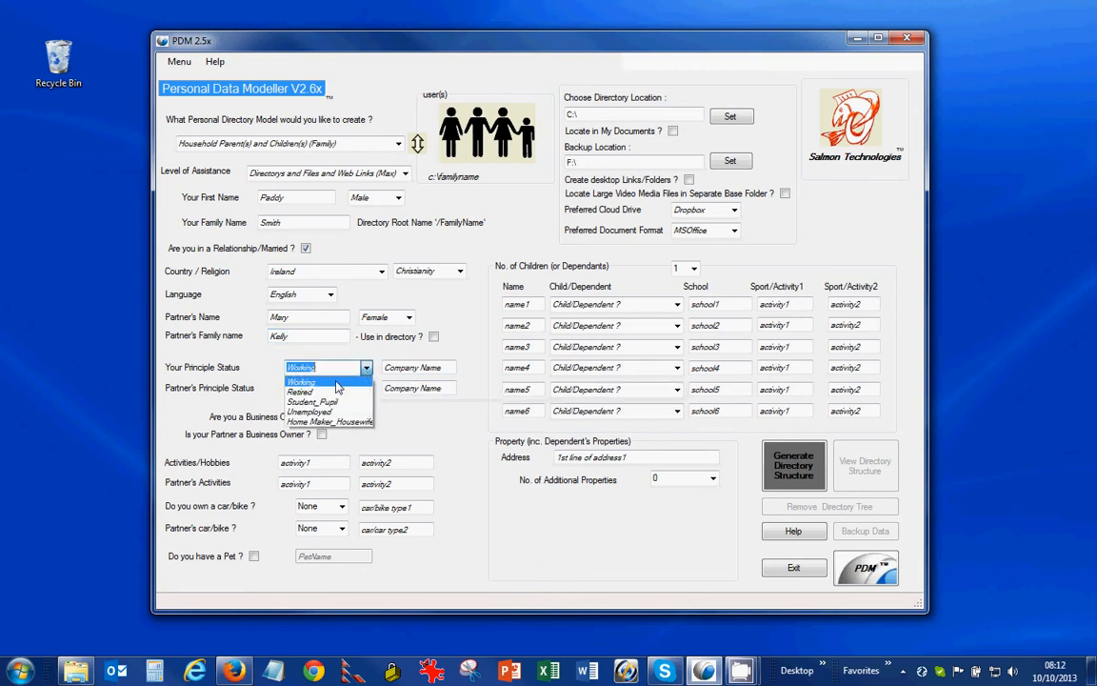
{"action": "left_click", "coordinate": [381, 379]}
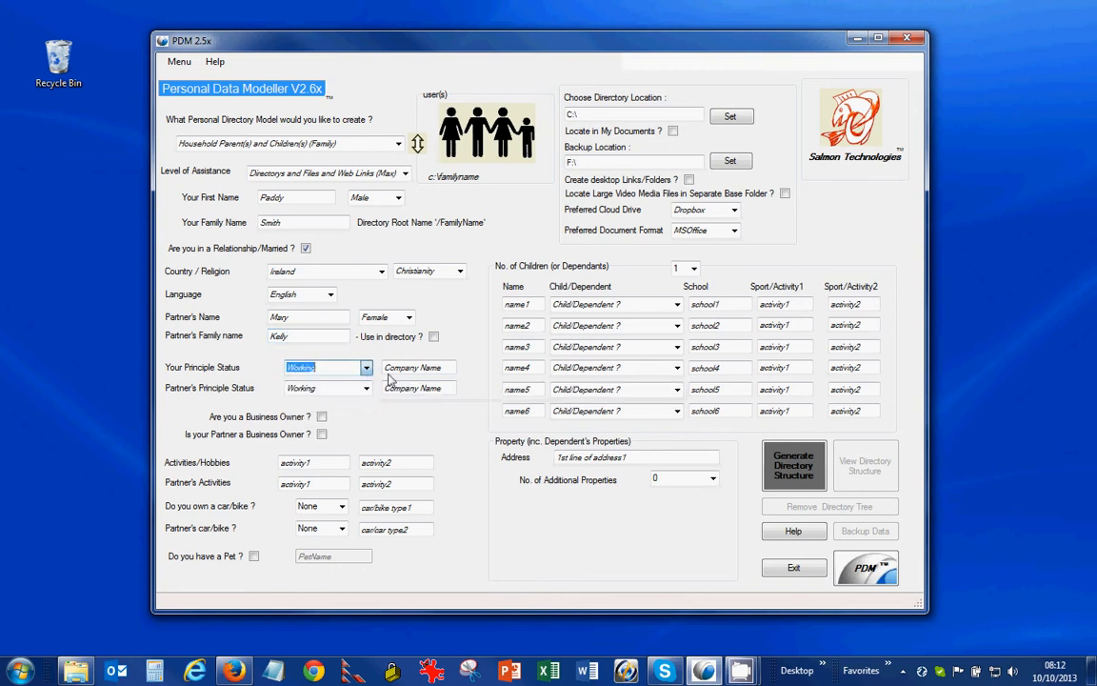
{"action": "left_click", "coordinate": [448, 369]}
{"action": "type", "text": "ABCD L"}
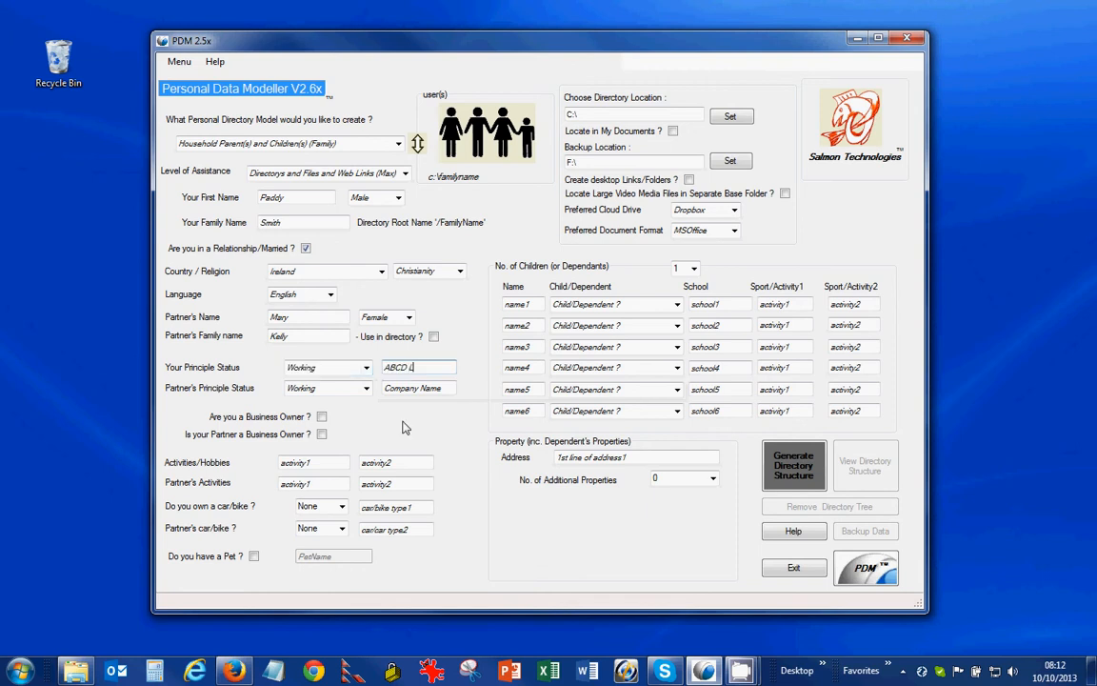
{"action": "type", "text": "imited"}
{"action": "left_click", "coordinate": [366, 388]}
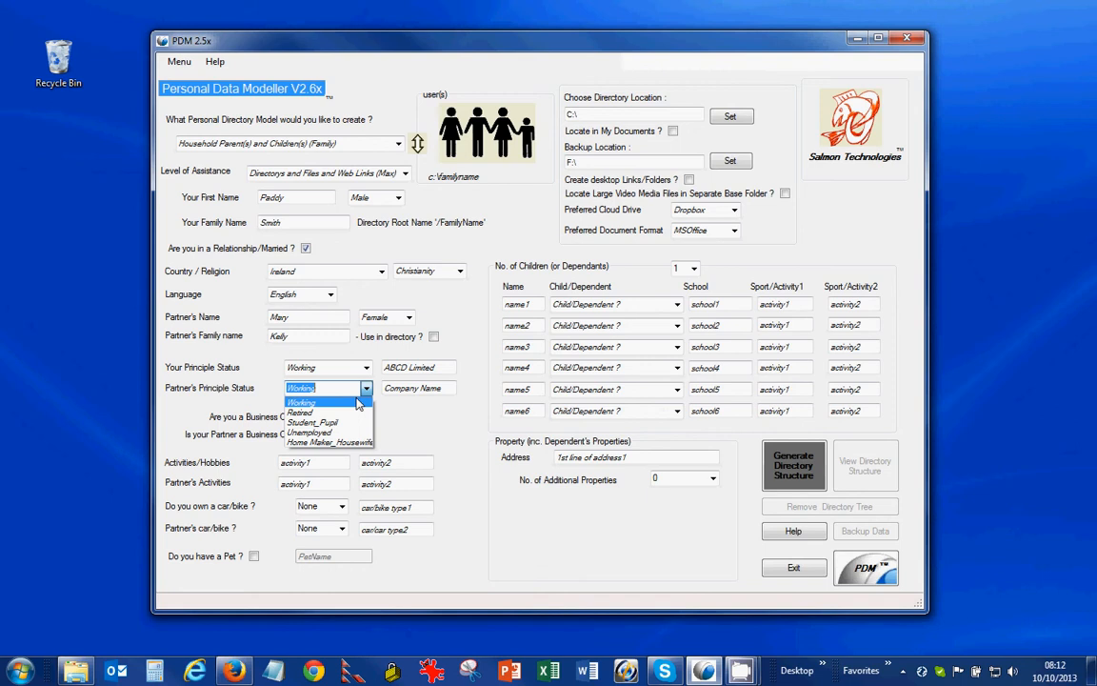
{"action": "left_click", "coordinate": [329, 442]}
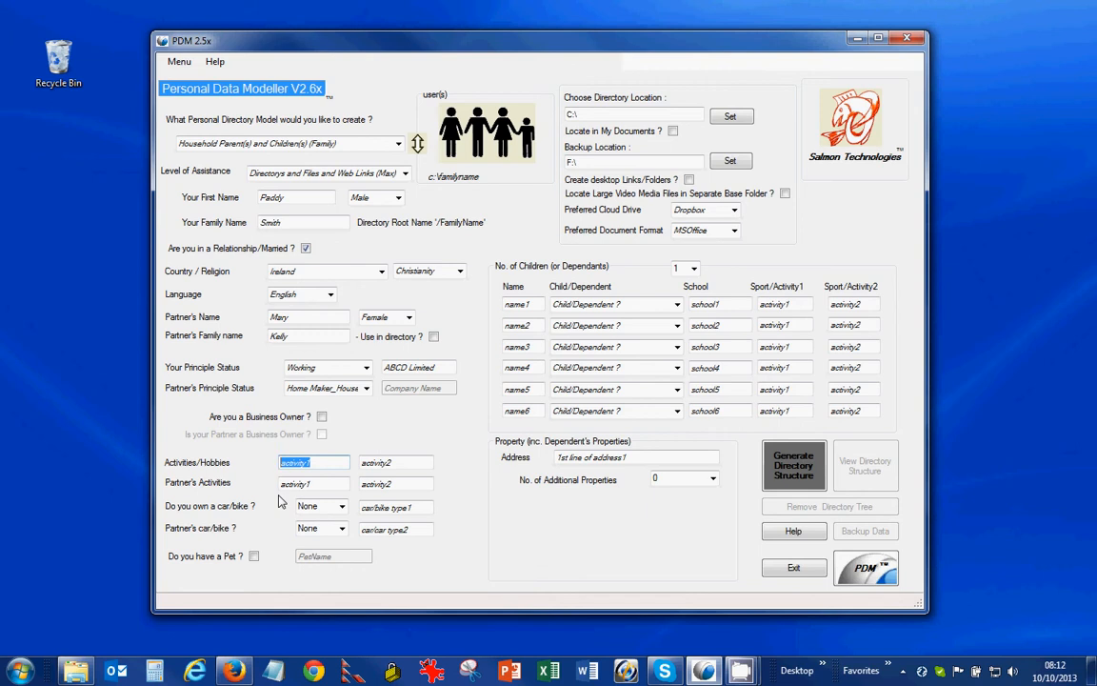
Step: Enter hobbies Soccer and Rugby, and partner activities Swimming and Cycling
{"action": "type", "text": "Scoo"}
{"action": "key", "text": "BackSpace"}
{"action": "key", "text": "BackSpace"}
{"action": "key", "text": "BackSpace"}
{"action": "type", "text": "occer"}
{"action": "key", "text": "Tab"}
{"action": "type", "text": "Ru"}
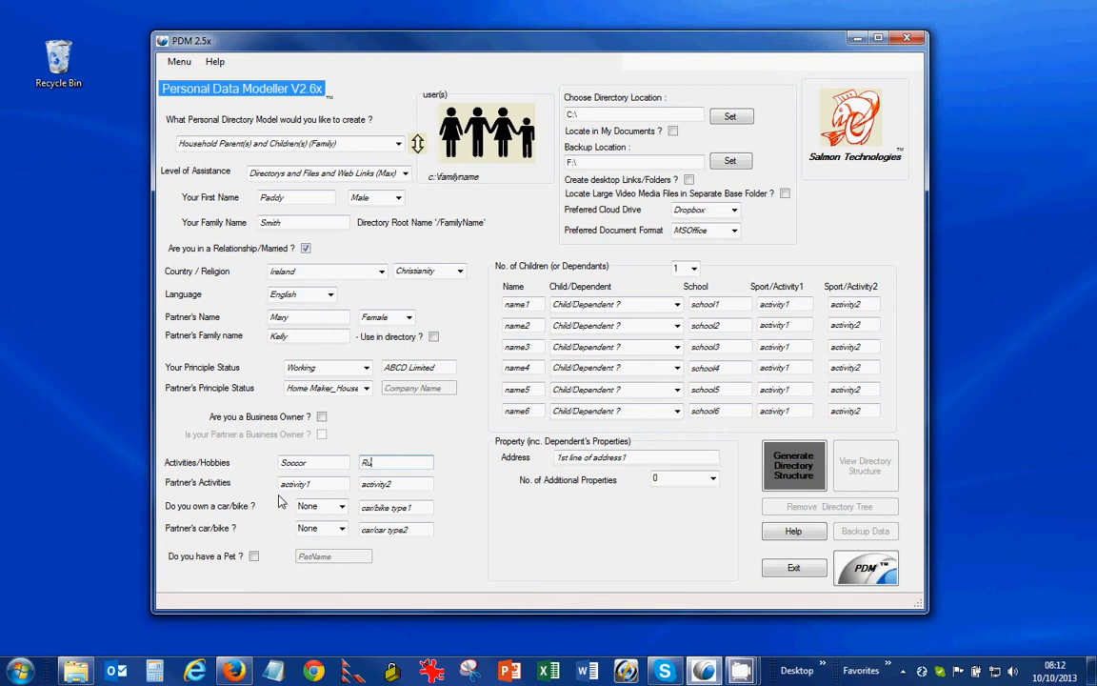
{"action": "type", "text": "gby"}
{"action": "key", "text": "Tab"}
{"action": "type", "text": "Swimming"}
{"action": "key", "text": "Tab"}
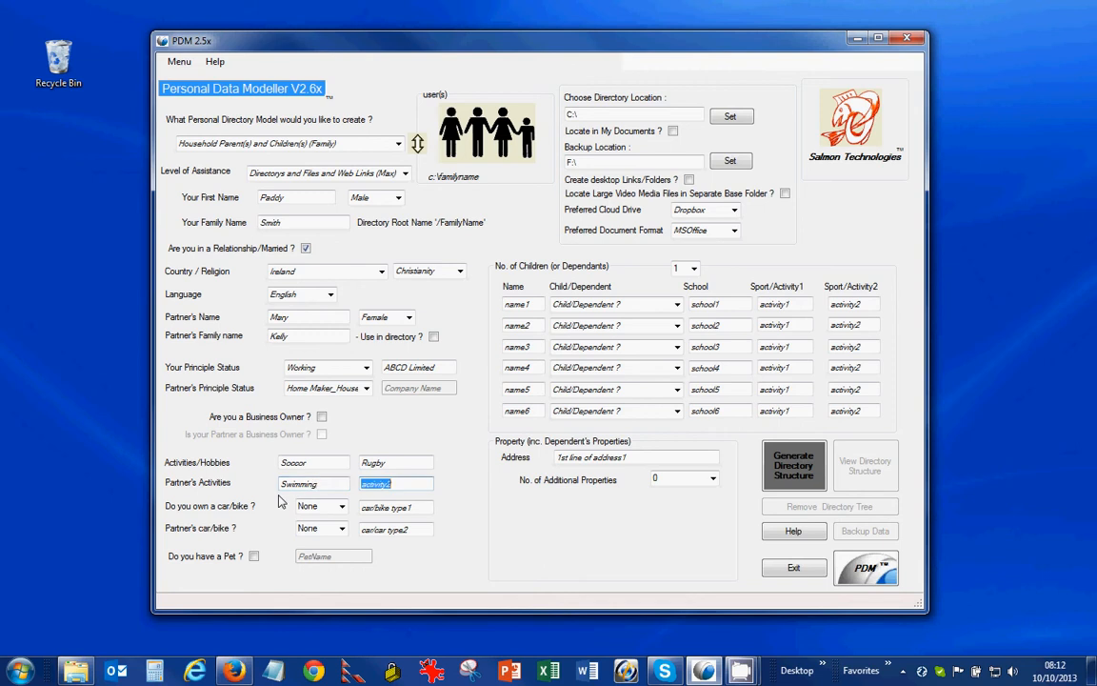
{"action": "type", "text": "Cycling"}
Step: Record a Car, Merc C180, for the user and a Car, Mini Cooper, for the partner
{"action": "left_click", "coordinate": [324, 506]}
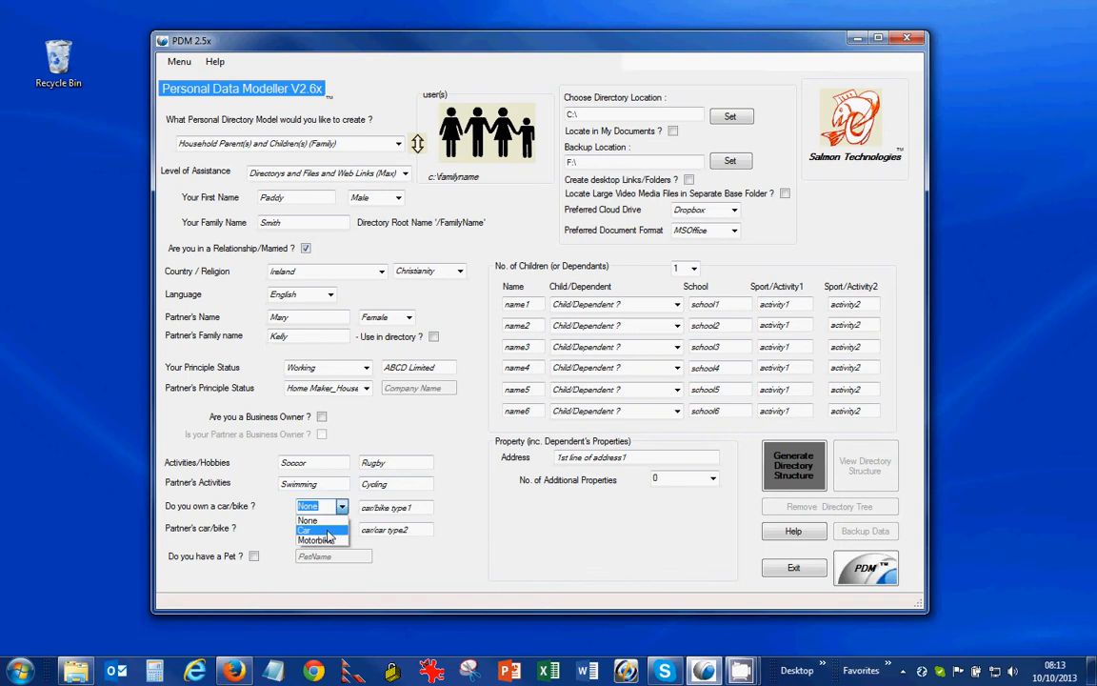
{"action": "left_click", "coordinate": [328, 532]}
{"action": "key", "text": "Tab"}
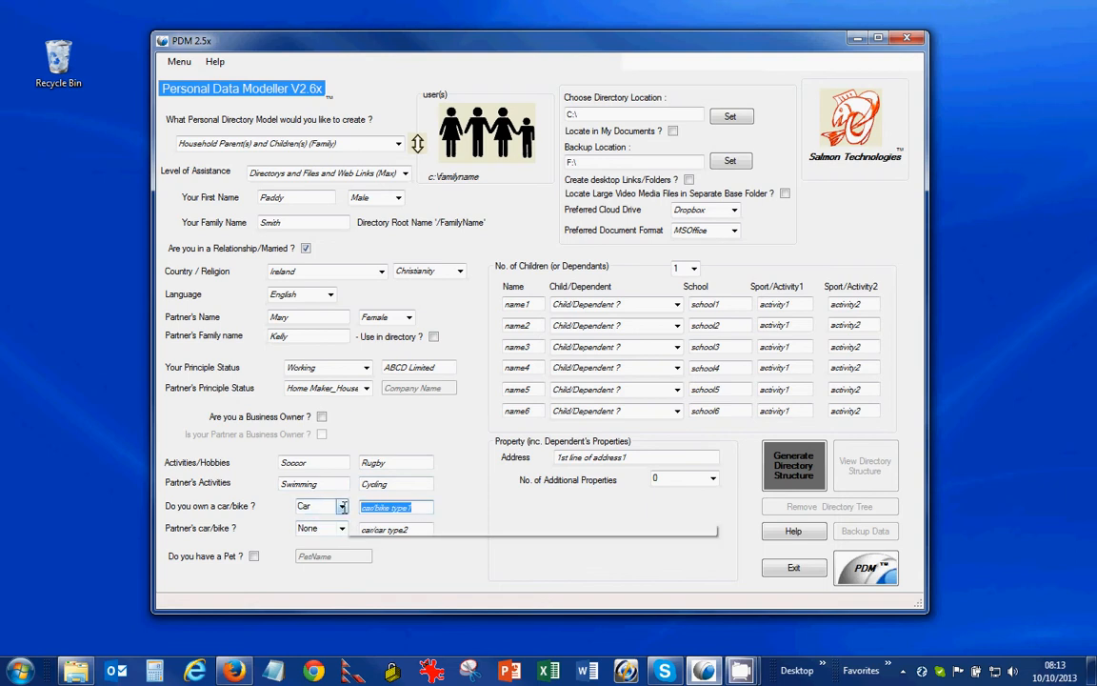
{"action": "type", "text": "Merc"}
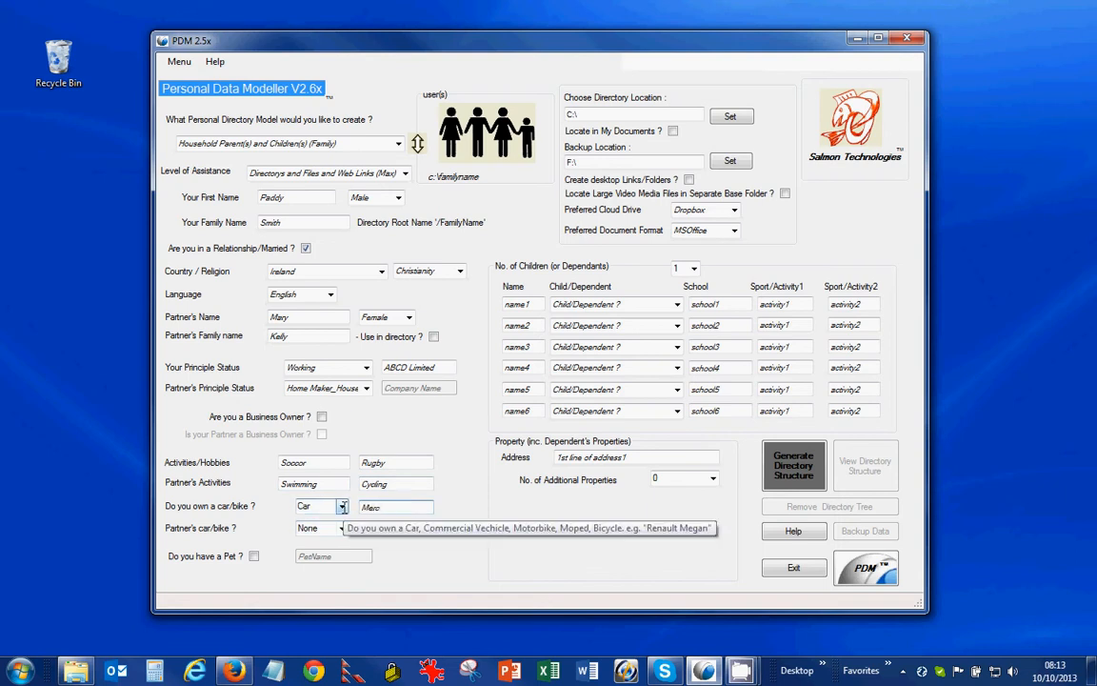
{"action": "type", "text": " C180"}
{"action": "key", "text": "Tab"}
{"action": "key", "text": "Down"}
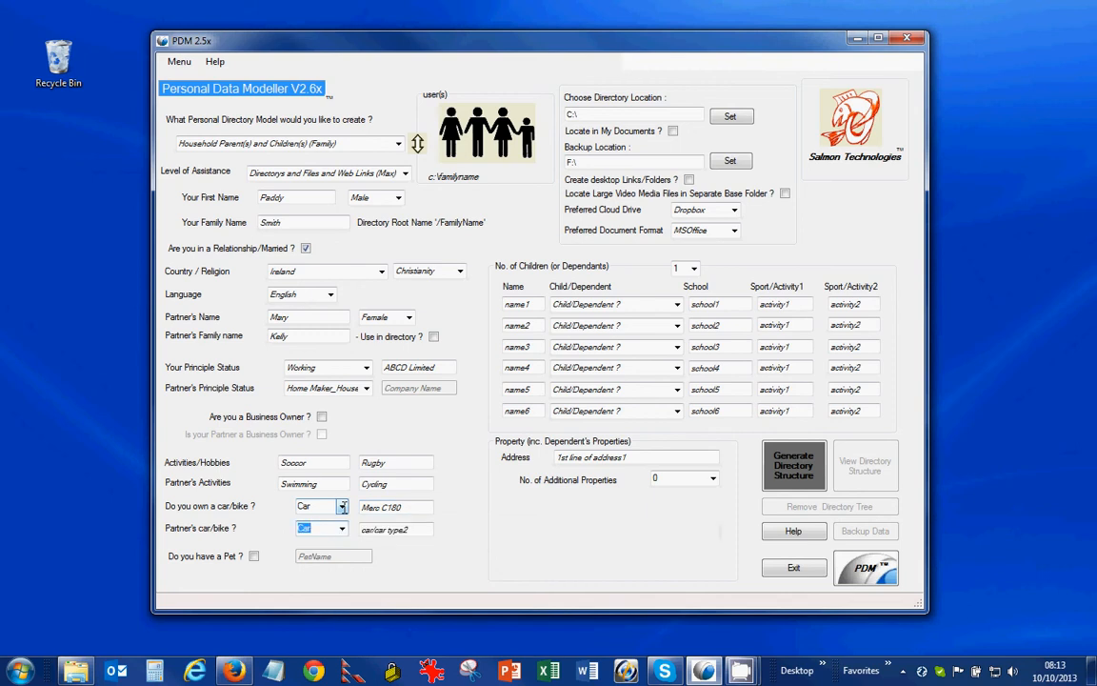
{"action": "key", "text": "Tab"}
{"action": "type", "text": "M"}
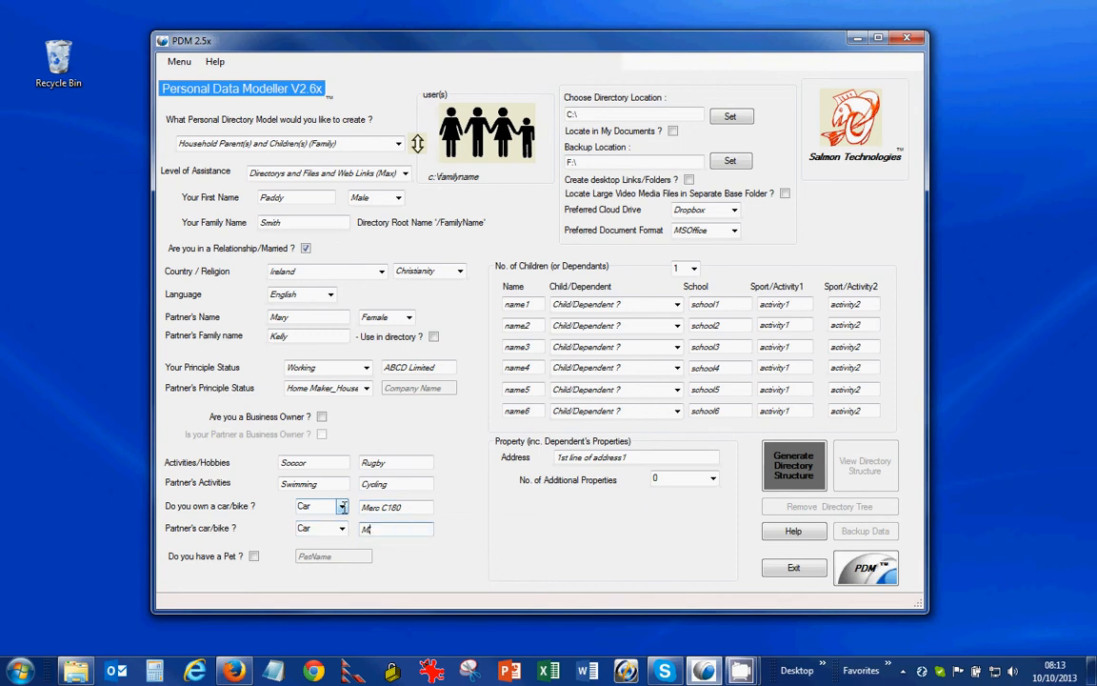
{"action": "type", "text": "ini Cooper"}
Step: Tick 'Do you have a Pet ?' and name the pet Fluff
{"action": "left_click", "coordinate": [253, 555]}
{"action": "double_click", "coordinate": [304, 558]}
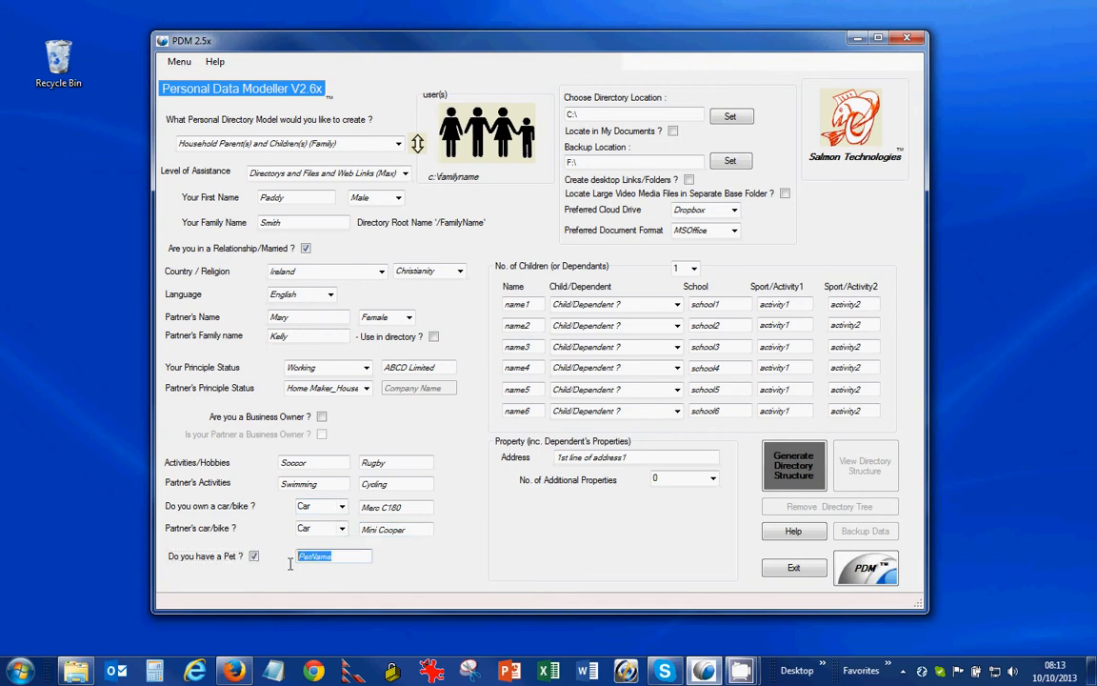
{"action": "type", "text": "Fluff"}
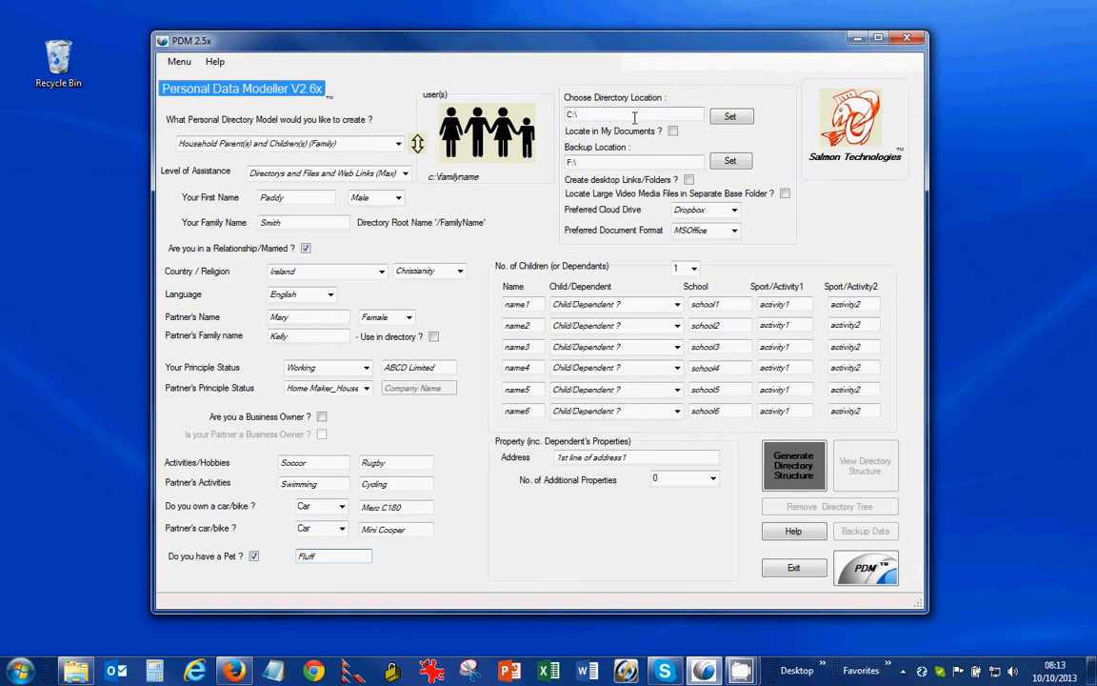
Step: Set the directory location to the OS (C:) drive in the folder picker
{"action": "left_click", "coordinate": [725, 116]}
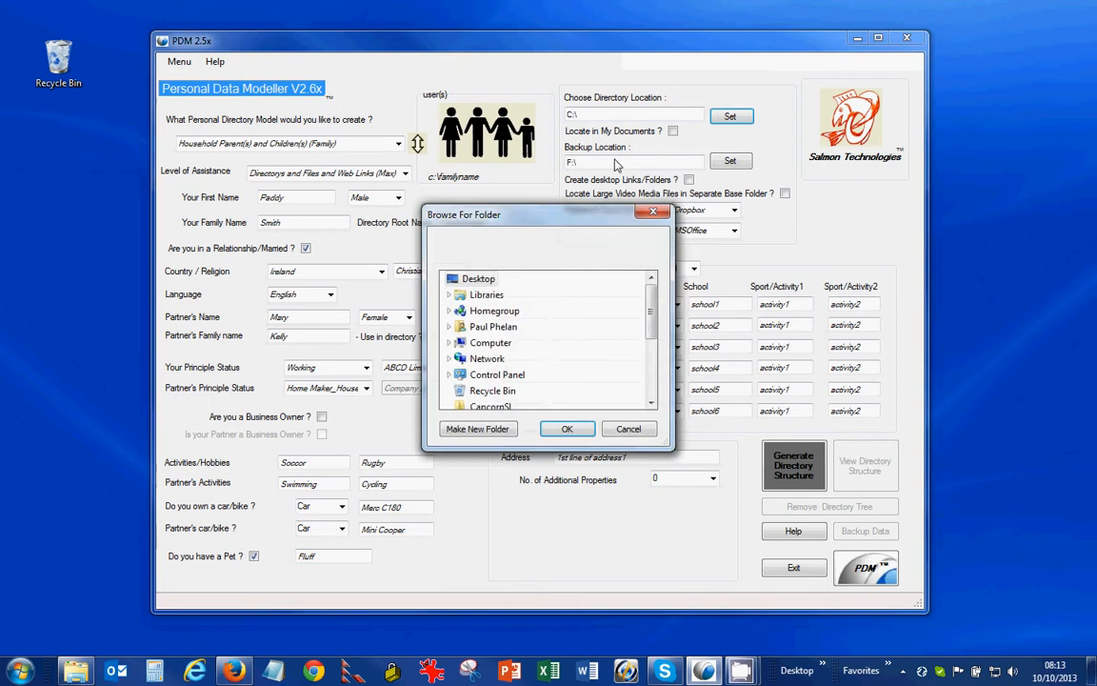
{"action": "left_click", "coordinate": [491, 341]}
{"action": "scroll", "coordinate": [467, 307], "scroll_direction": "up", "scroll_amount": 1}
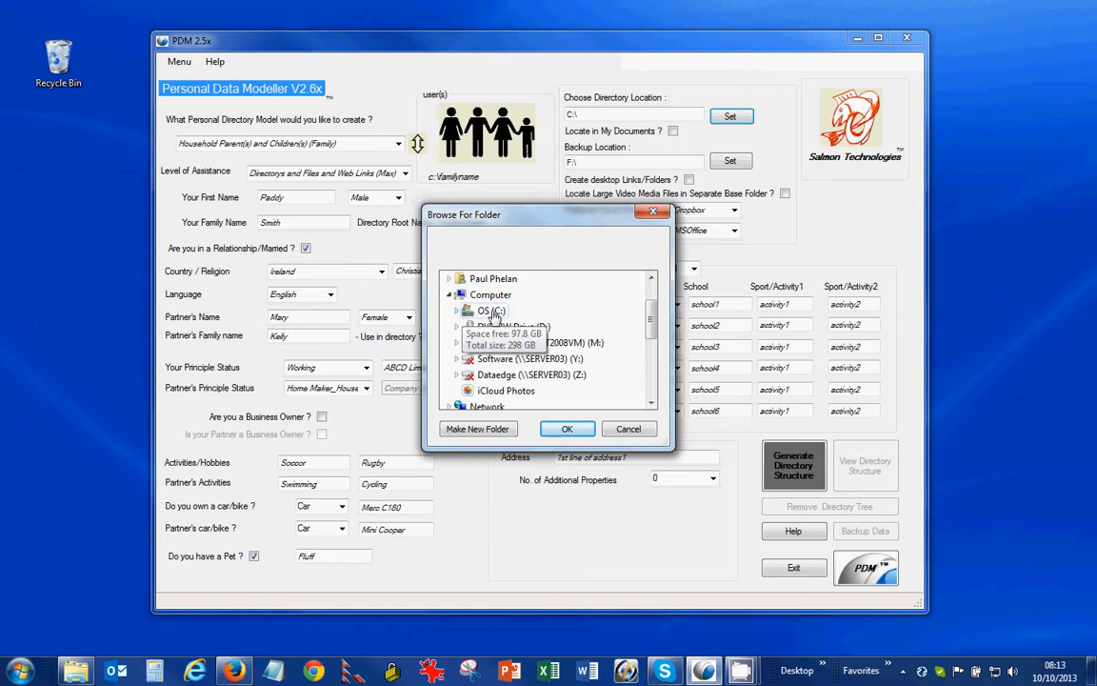
{"action": "left_click", "coordinate": [492, 312]}
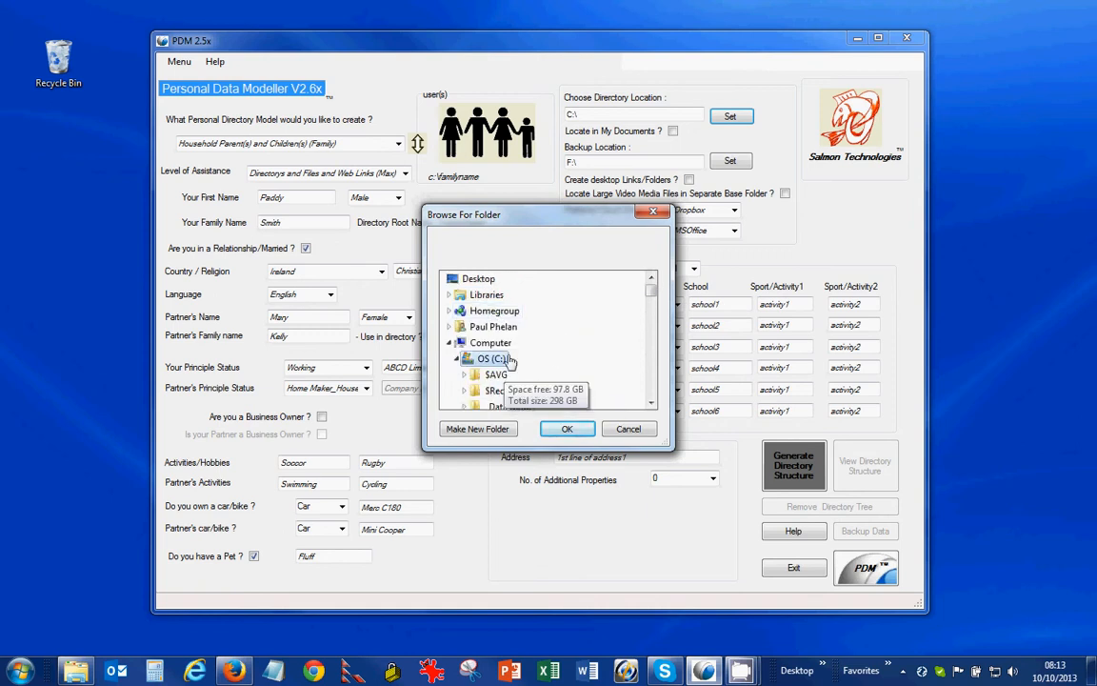
{"action": "left_click", "coordinate": [563, 429]}
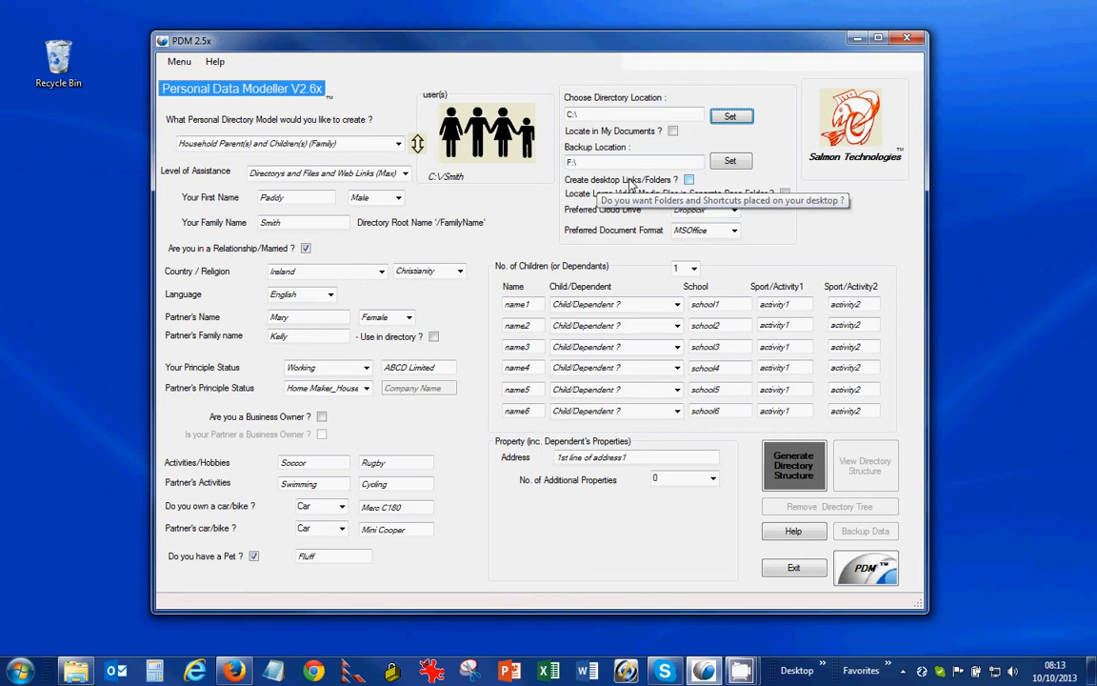
Step: Enable desktop links/folders and a separate large-video base folder, keeping MSOffice and Dropbox
{"action": "left_click", "coordinate": [690, 181]}
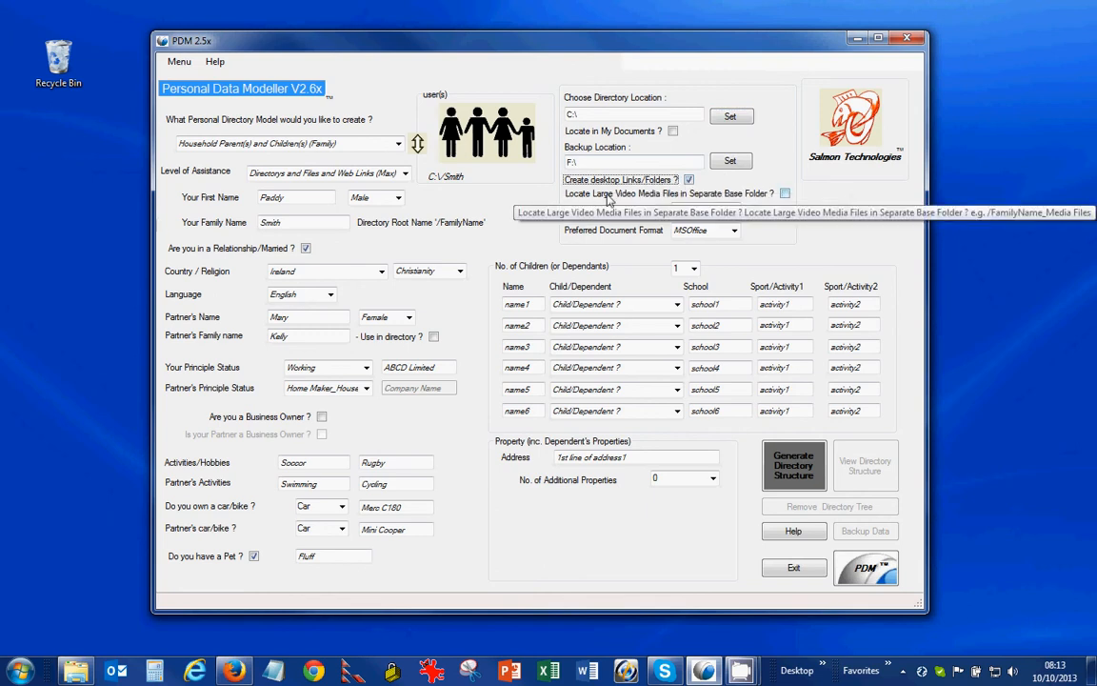
{"action": "left_click", "coordinate": [785, 194]}
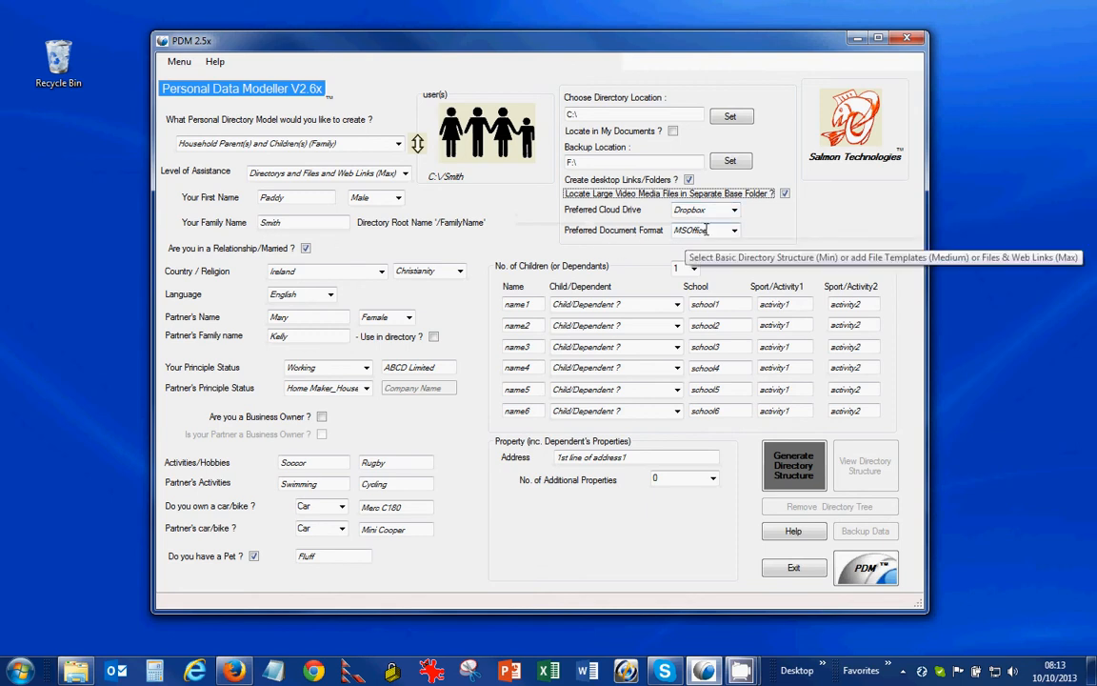
{"action": "left_click", "coordinate": [735, 233]}
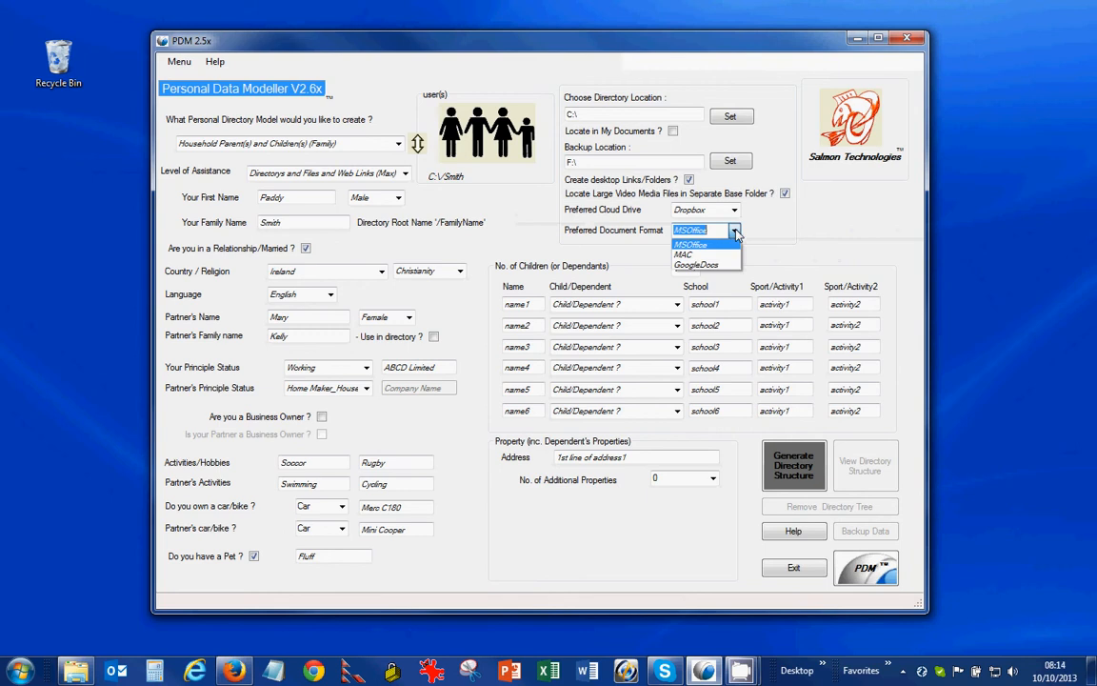
{"action": "left_click", "coordinate": [715, 245]}
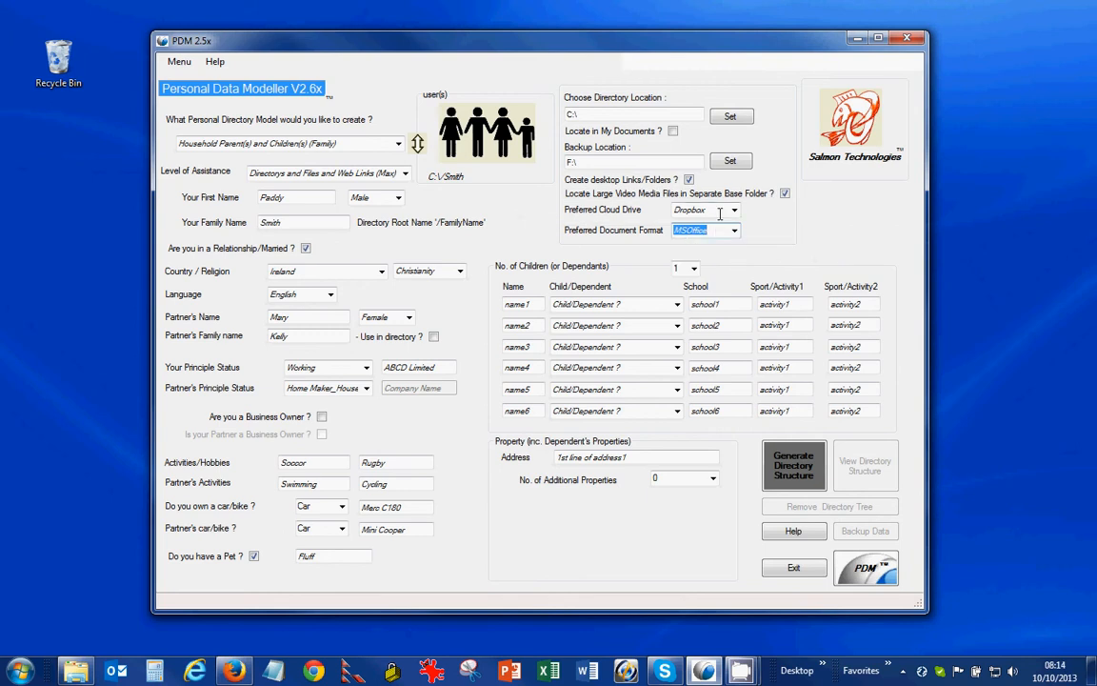
{"action": "left_click", "coordinate": [732, 209]}
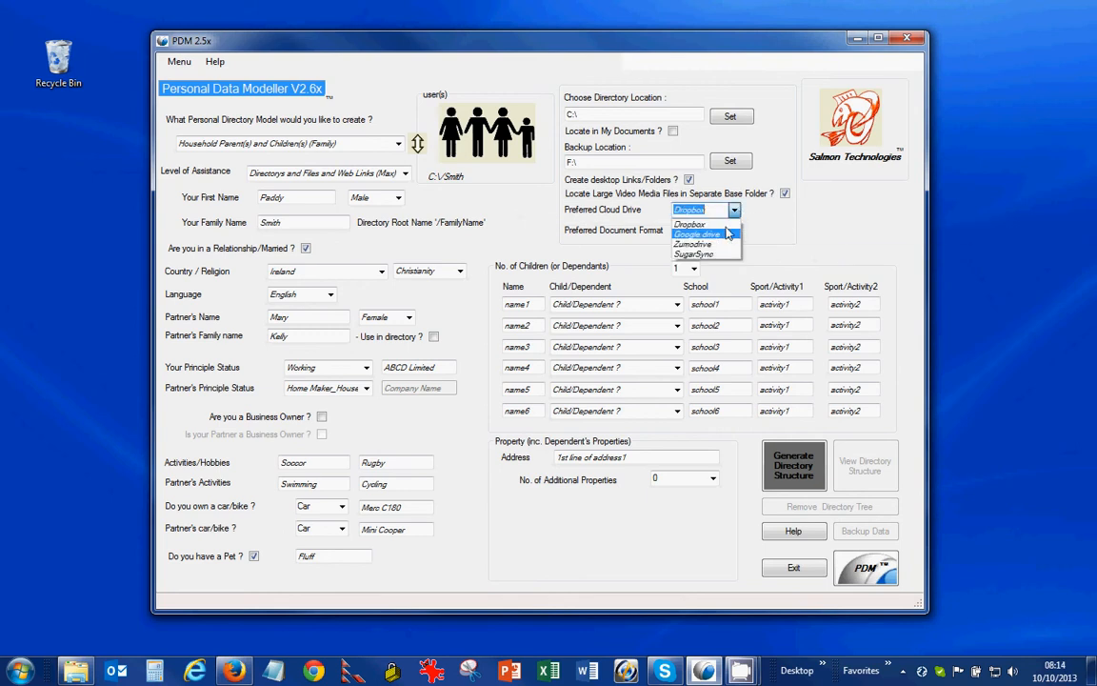
{"action": "left_click", "coordinate": [733, 224]}
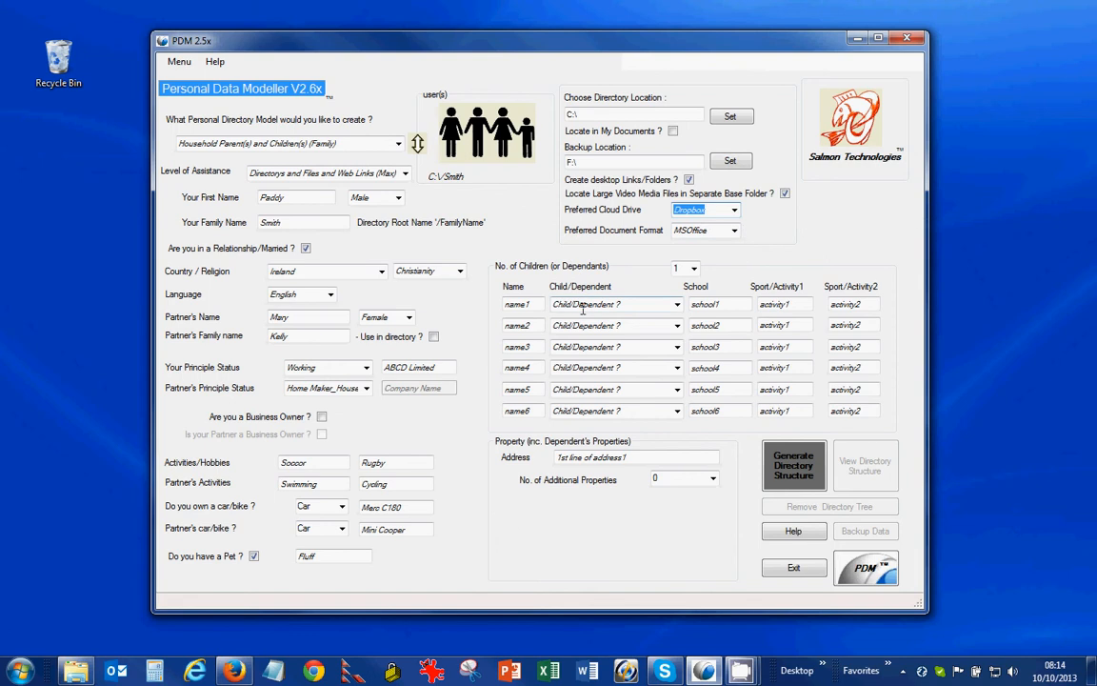
{"action": "left_click_drag", "start_coordinate": [535, 305], "coordinate": [471, 304]}
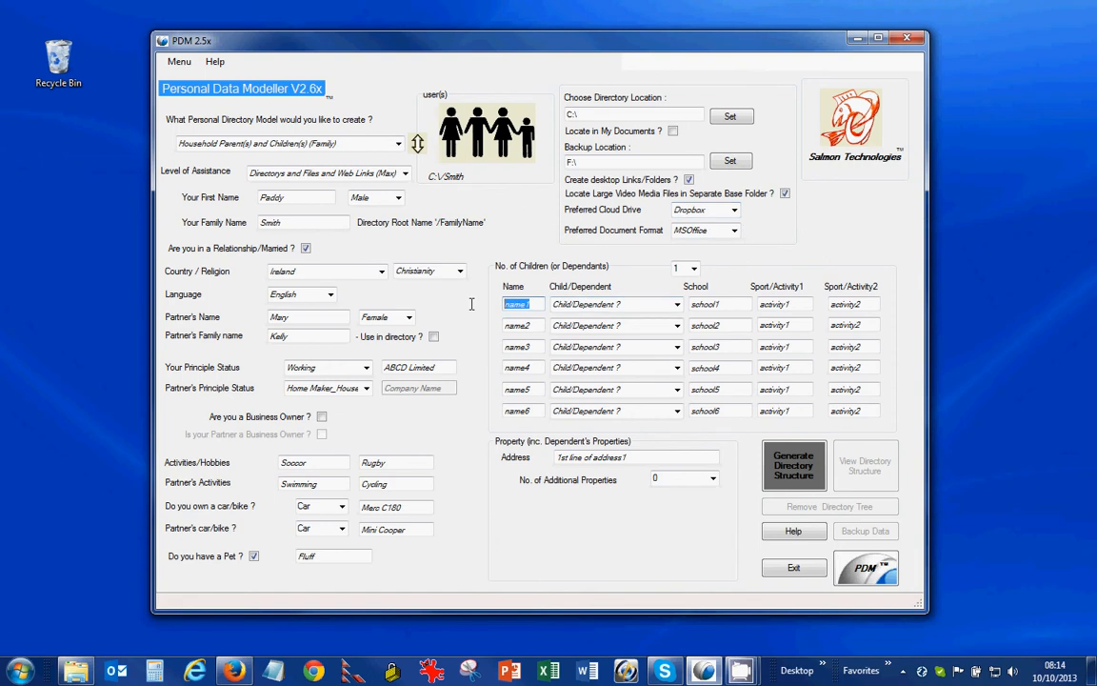
Step: Set 4 children and enter the first child: a son at St. Marys doing Rugby and Swimming
{"action": "left_click", "coordinate": [694, 270]}
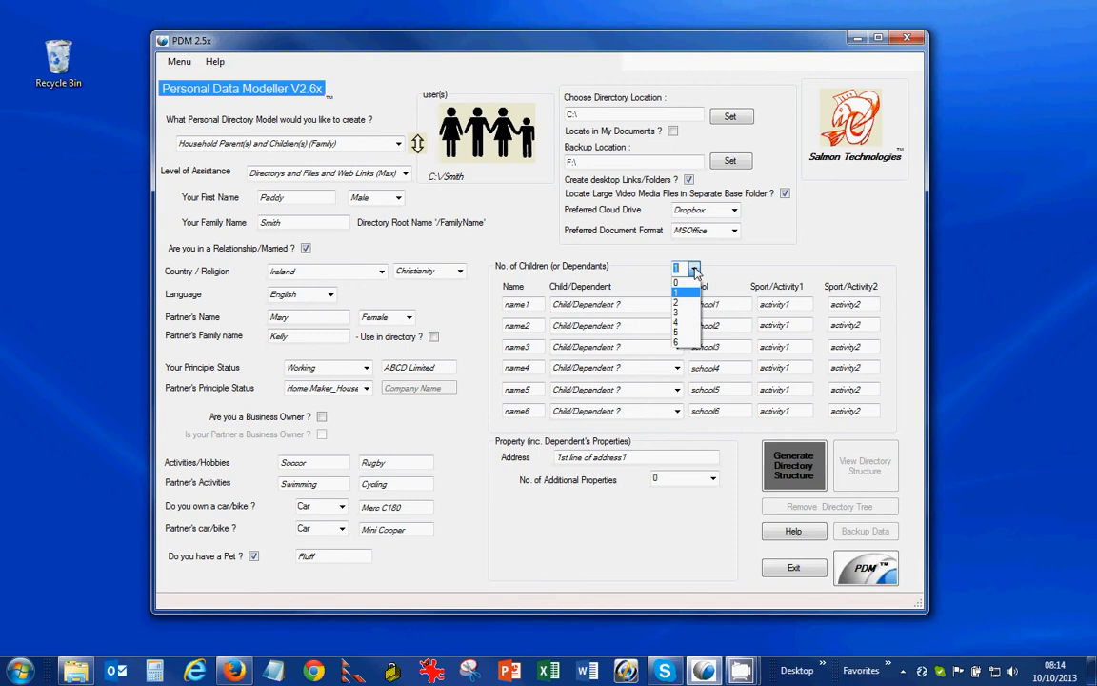
{"action": "left_click", "coordinate": [687, 324]}
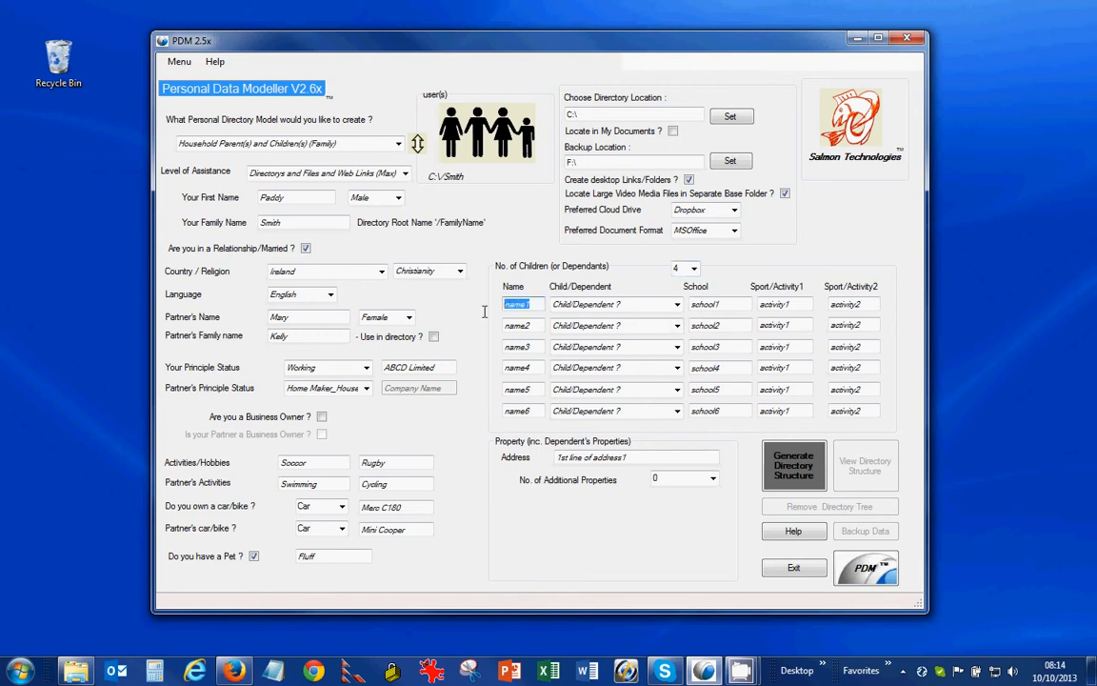
{"action": "type", "text": "Jim"}
{"action": "left_click", "coordinate": [677, 305]}
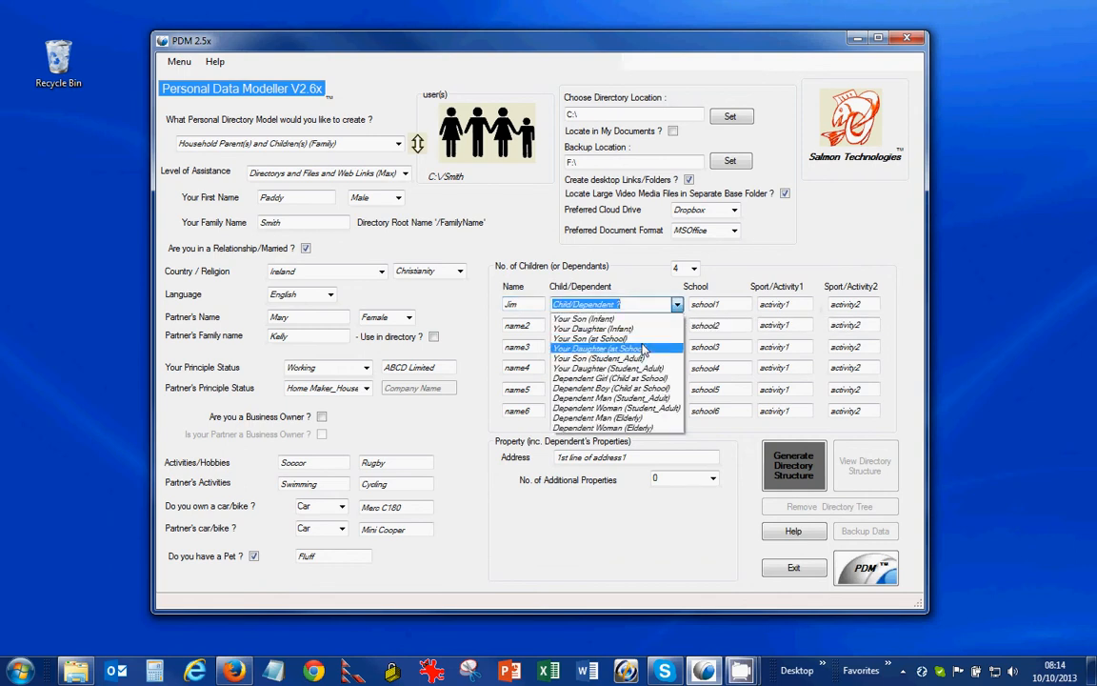
{"action": "left_click", "coordinate": [645, 338]}
{"action": "key", "text": "Tab"}
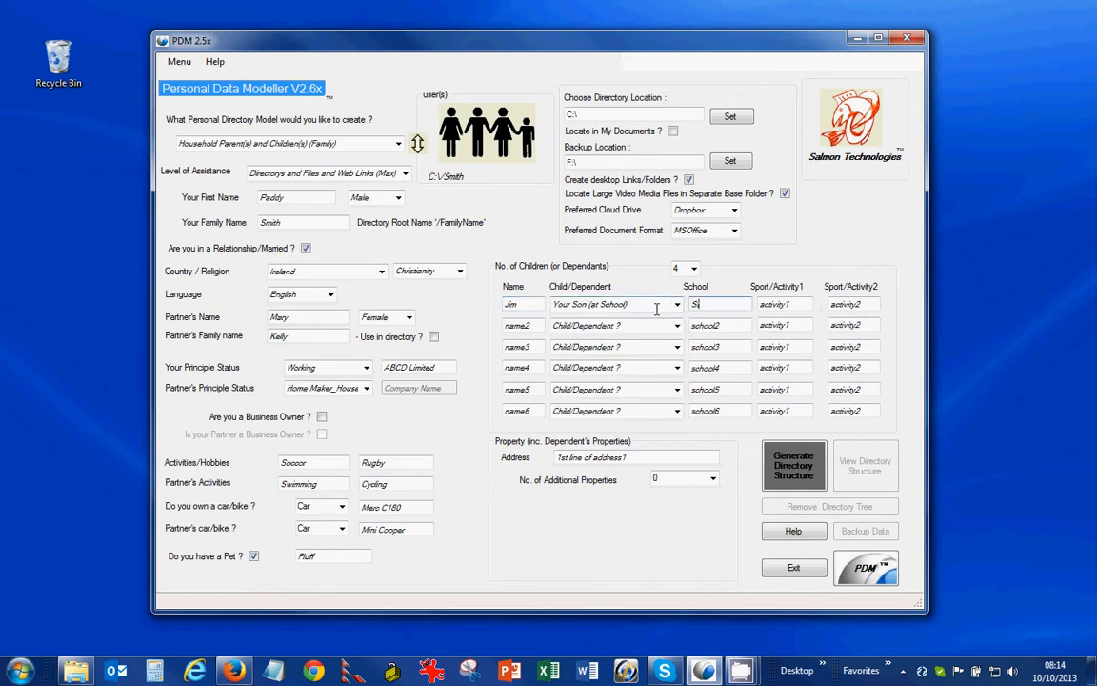
{"action": "type", "text": "St. Marys"}
{"action": "key", "text": "Tab"}
{"action": "type", "text": "Rugby"}
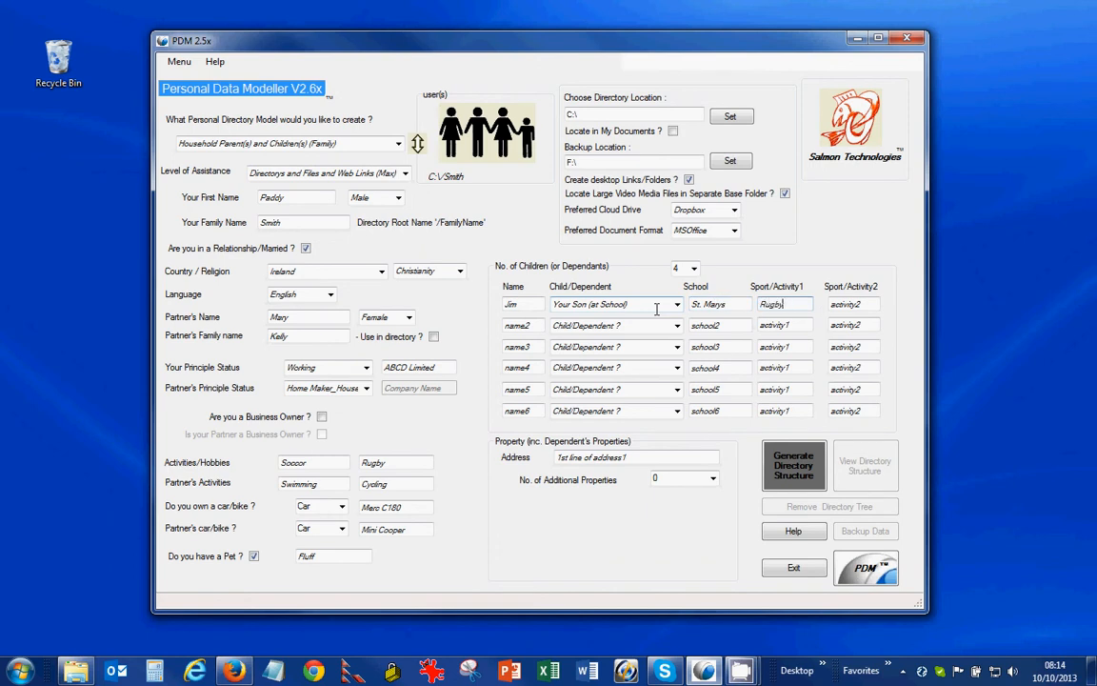
{"action": "key", "text": "Tab"}
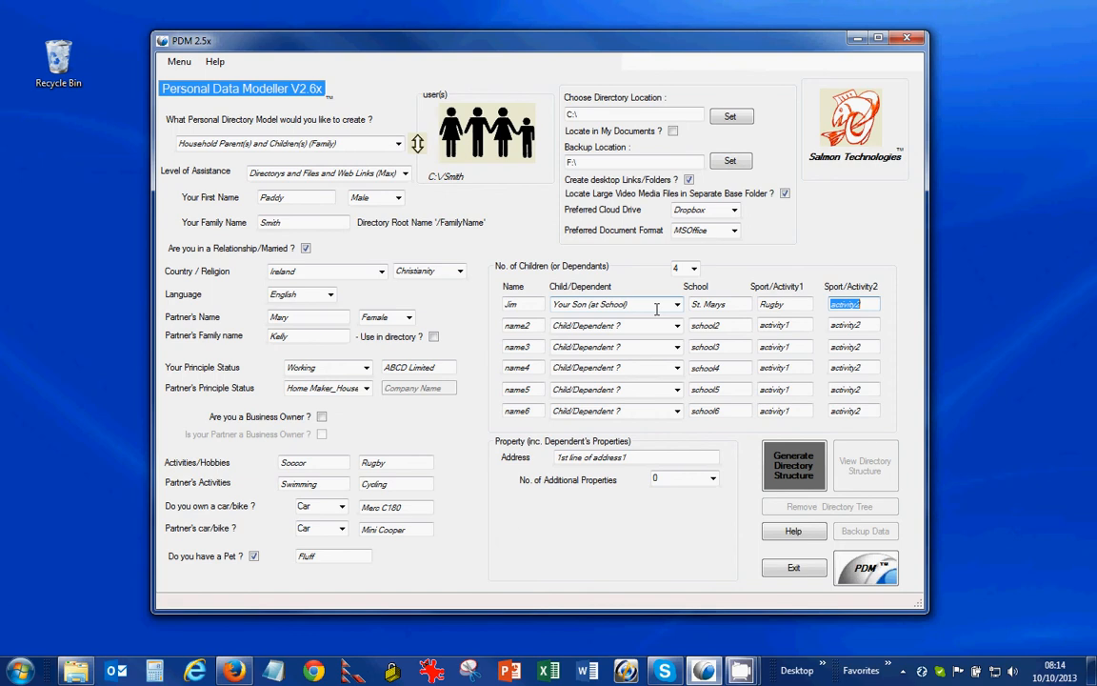
{"action": "type", "text": "Swimming"}
{"action": "key", "text": "Tab"}
Step: Enter the second child: a daughter at St. Bridgits doing Hockey and Sailing
{"action": "type", "text": "J"}
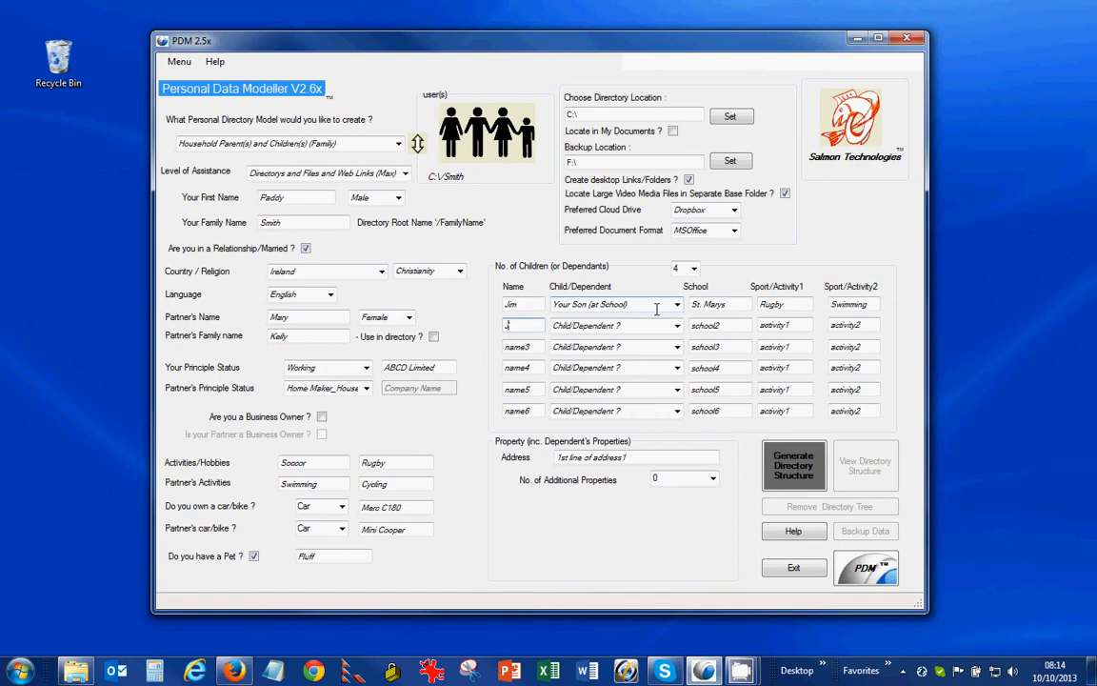
{"action": "type", "text": "ill"}
{"action": "left_click", "coordinate": [676, 324]}
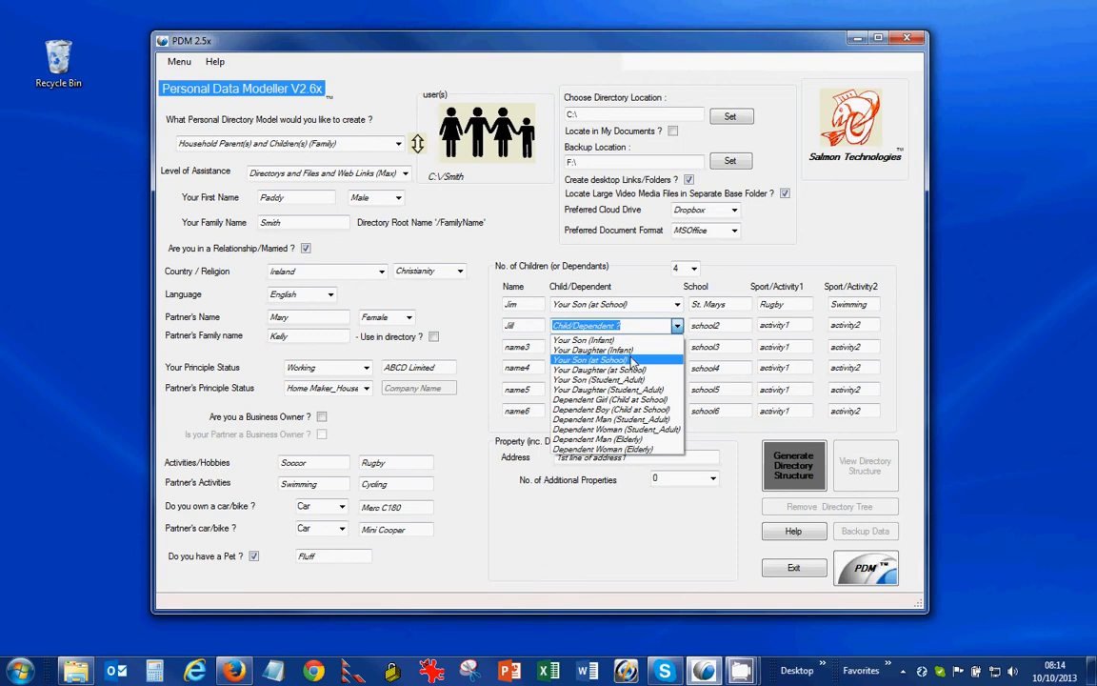
{"action": "left_click", "coordinate": [629, 370]}
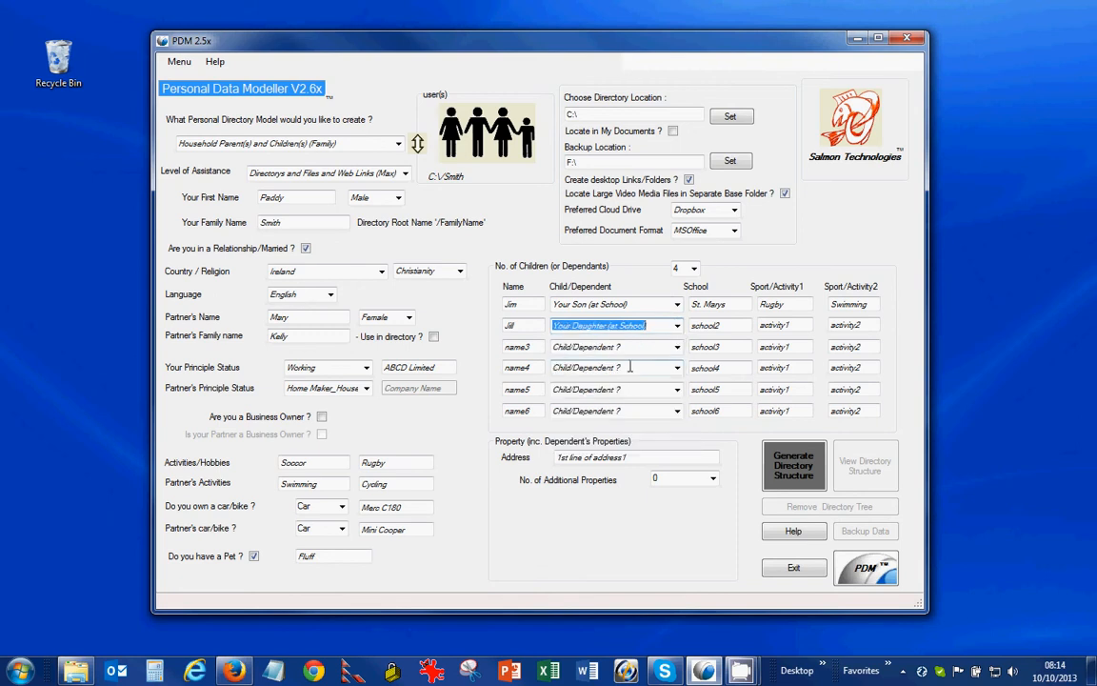
{"action": "key", "text": "Tab"}
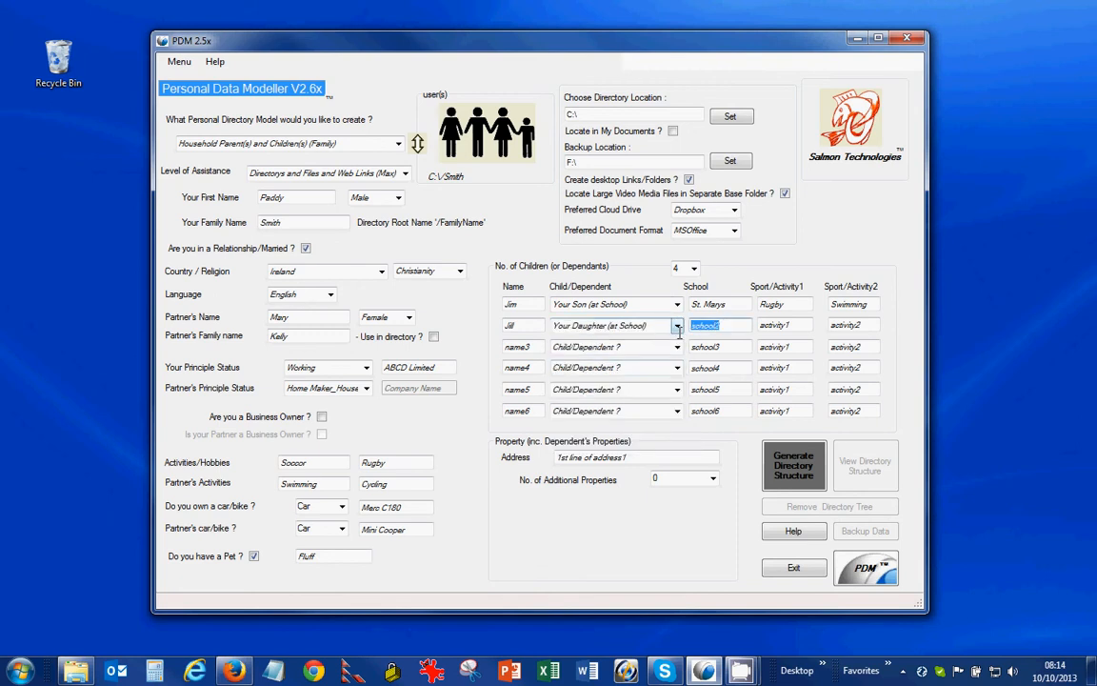
{"action": "type", "text": "St. Br"}
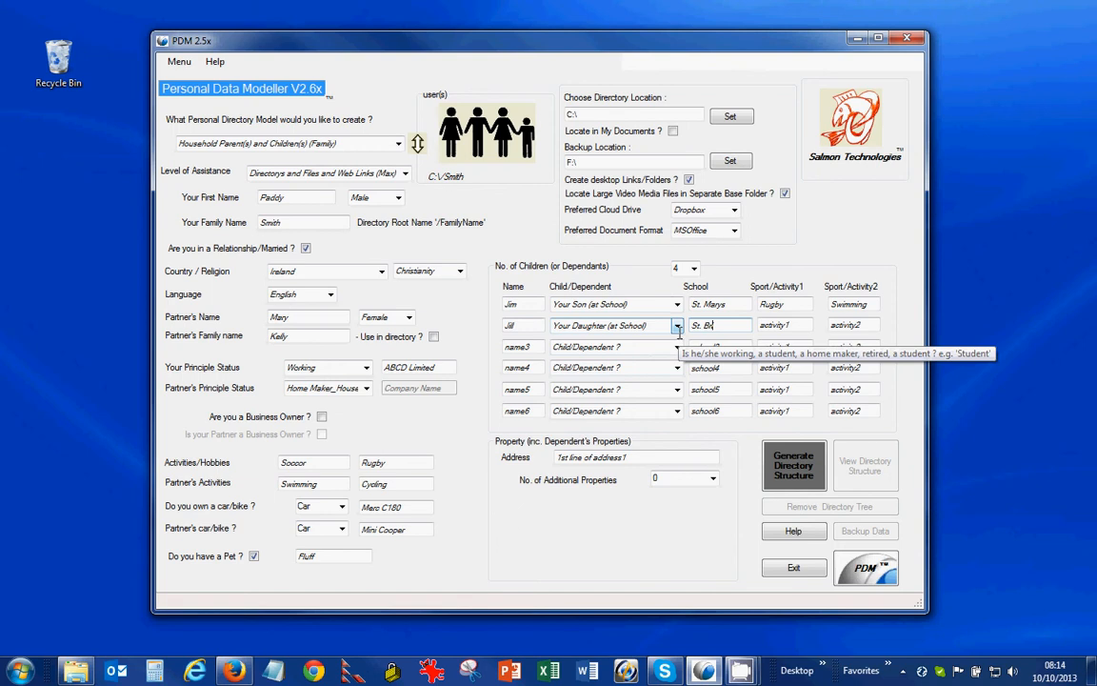
{"action": "type", "text": "idgits"}
{"action": "key", "text": "Tab"}
{"action": "type", "text": "Hockey"}
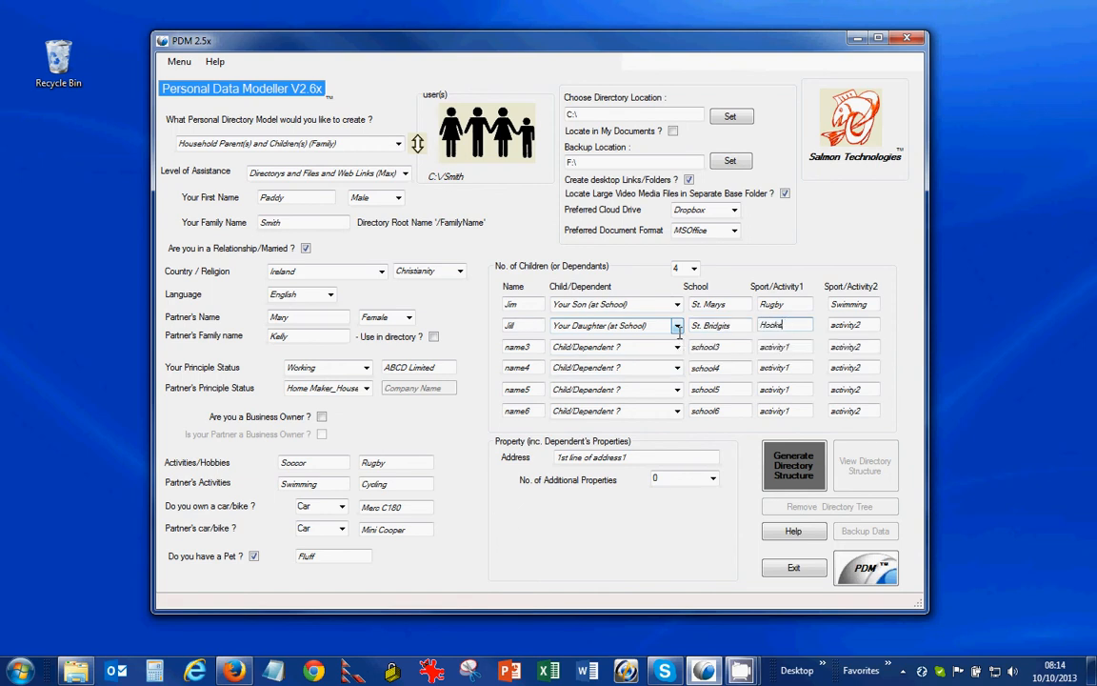
{"action": "key", "text": "Tab"}
{"action": "type", "text": "Sailing"}
{"action": "key", "text": "Tab"}
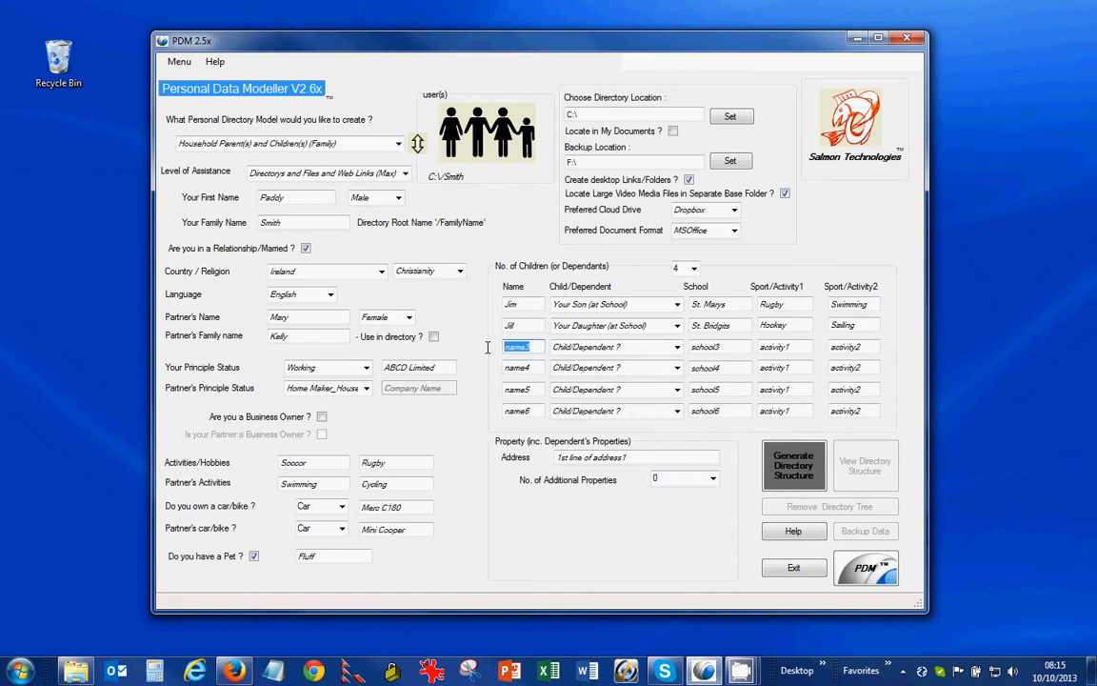
Step: Fill row 3 with the dependent's name as Dependent Man (Elderly), with activities Golf and Gym
{"action": "type", "text": "Joseph"}
{"action": "key", "text": "Tab"}
{"action": "key", "text": "Tab"}
{"action": "left_click", "coordinate": [614, 347]}
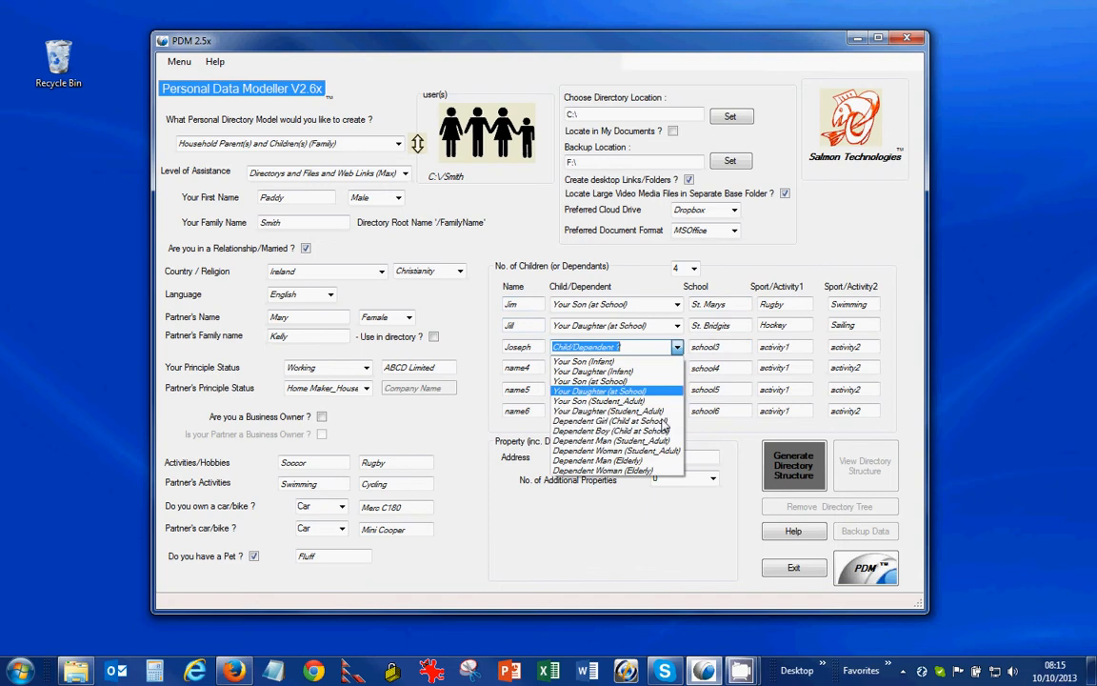
{"action": "left_click", "coordinate": [638, 461]}
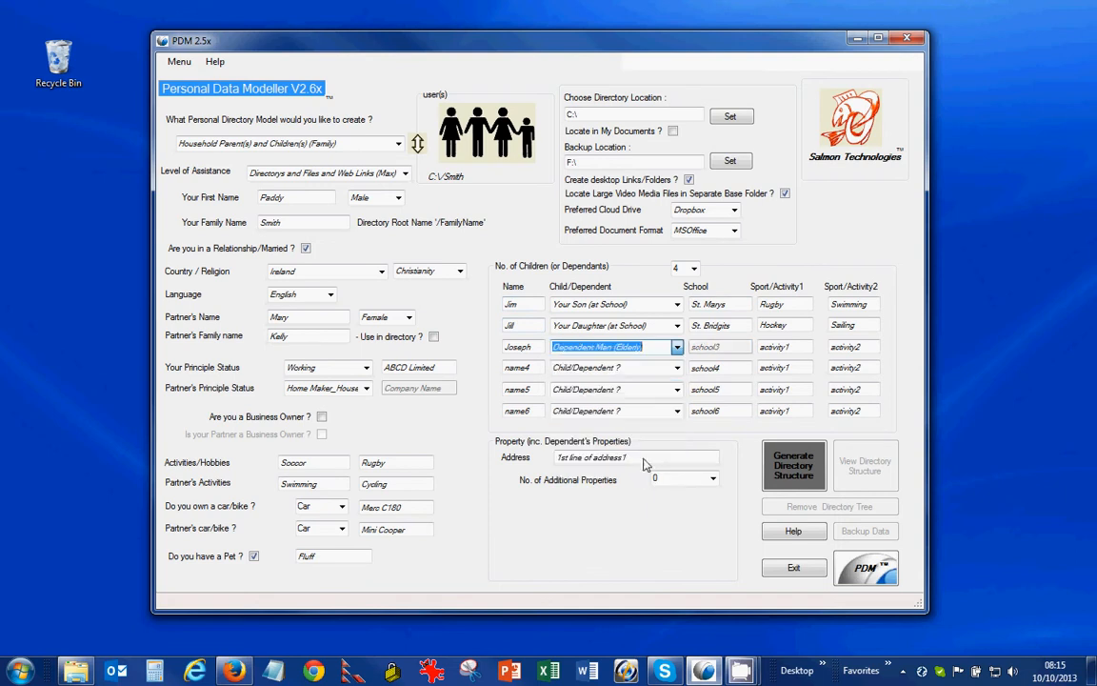
{"action": "key", "text": "Tab"}
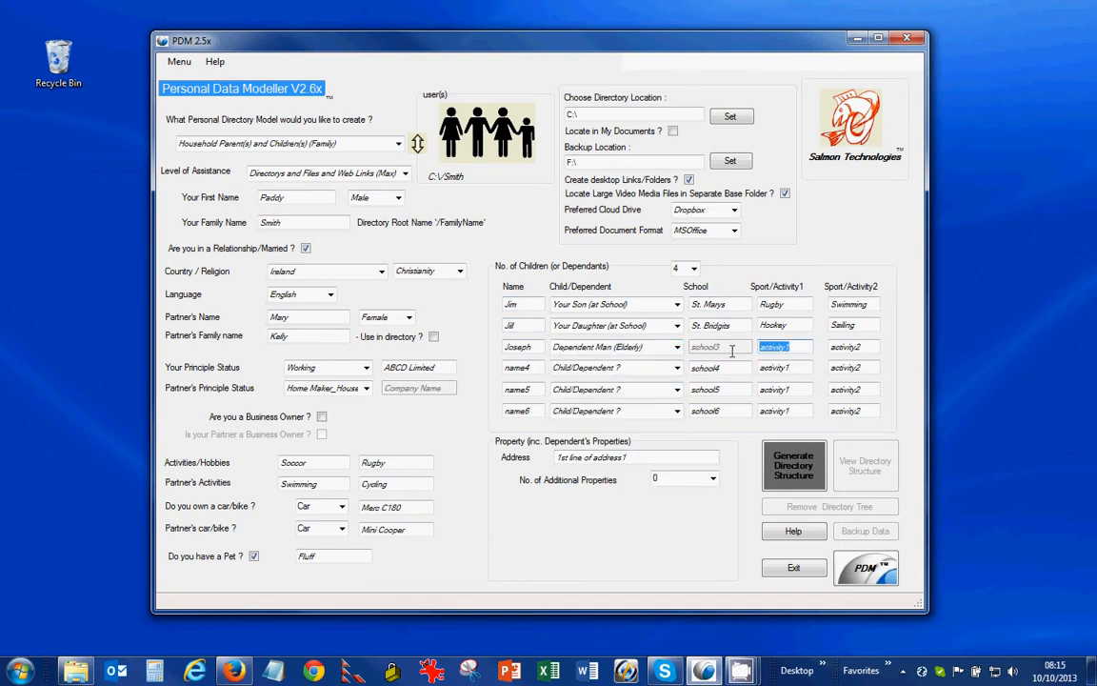
{"action": "type", "text": "Golf"}
{"action": "key", "text": "Tab"}
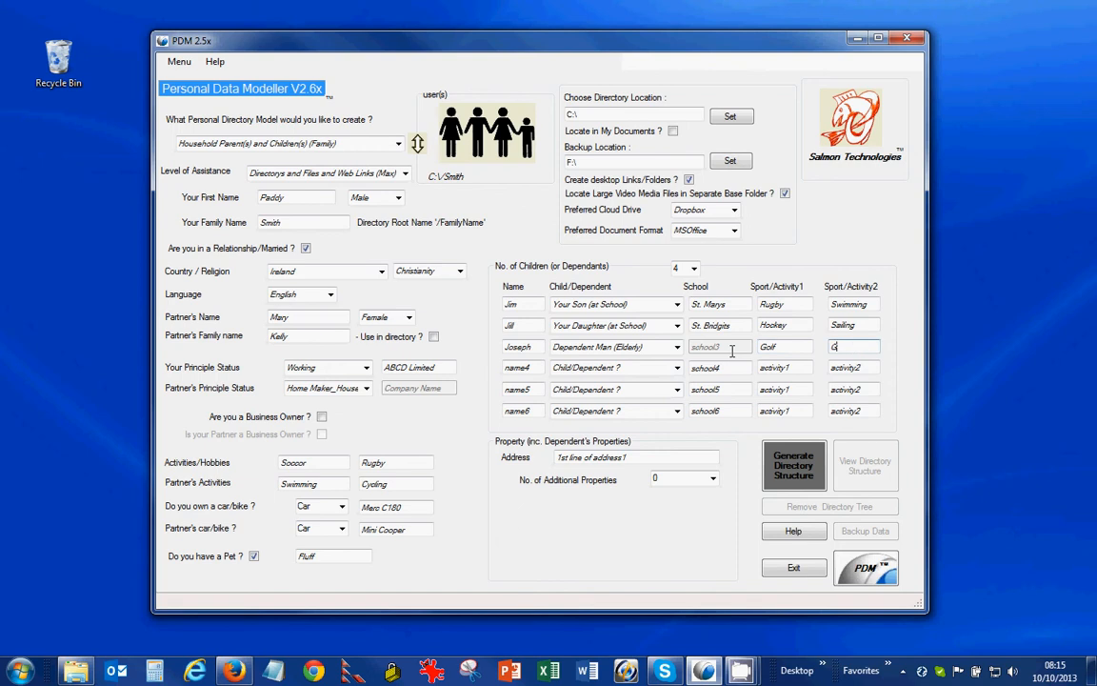
{"action": "type", "text": "Gym"}
Step: Fill row 4 with the dependent's name as Dependent Woman (Elderly), with activities Bingo and Gym
{"action": "key", "text": "Tab"}
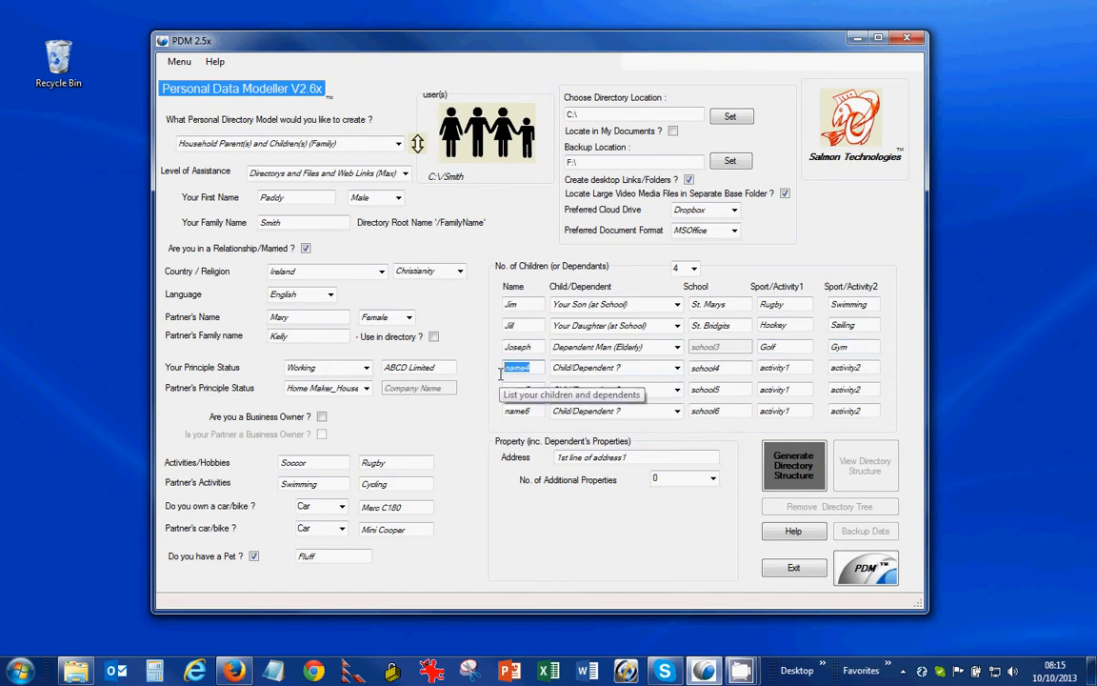
{"action": "type", "text": "Siobhan"}
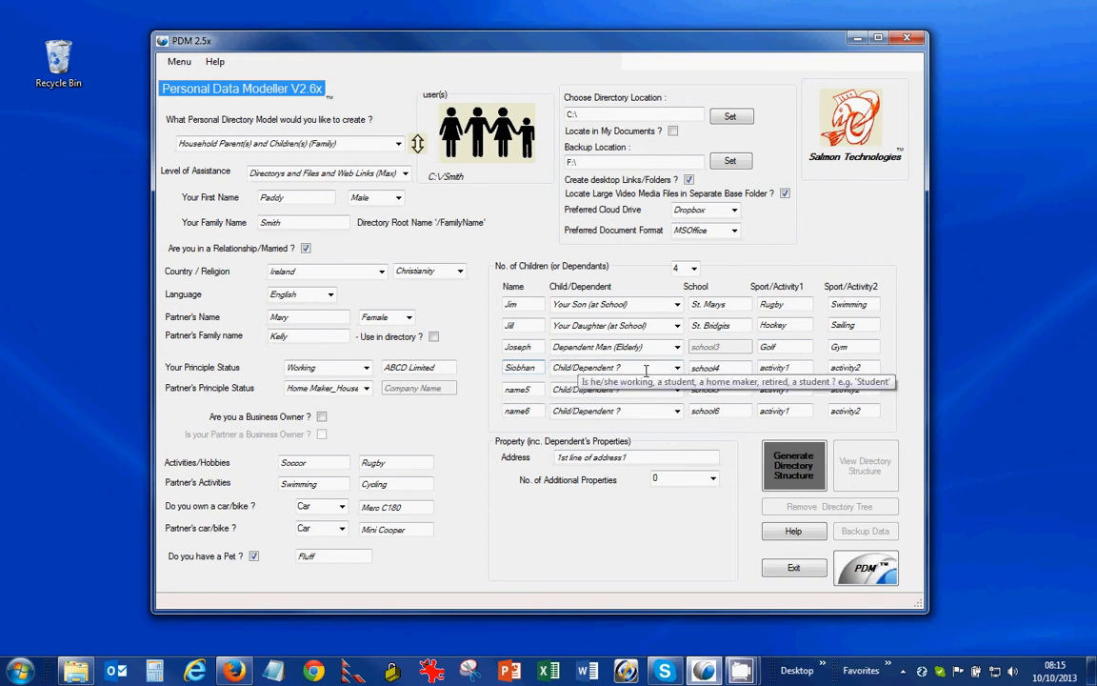
{"action": "left_click", "coordinate": [678, 369]}
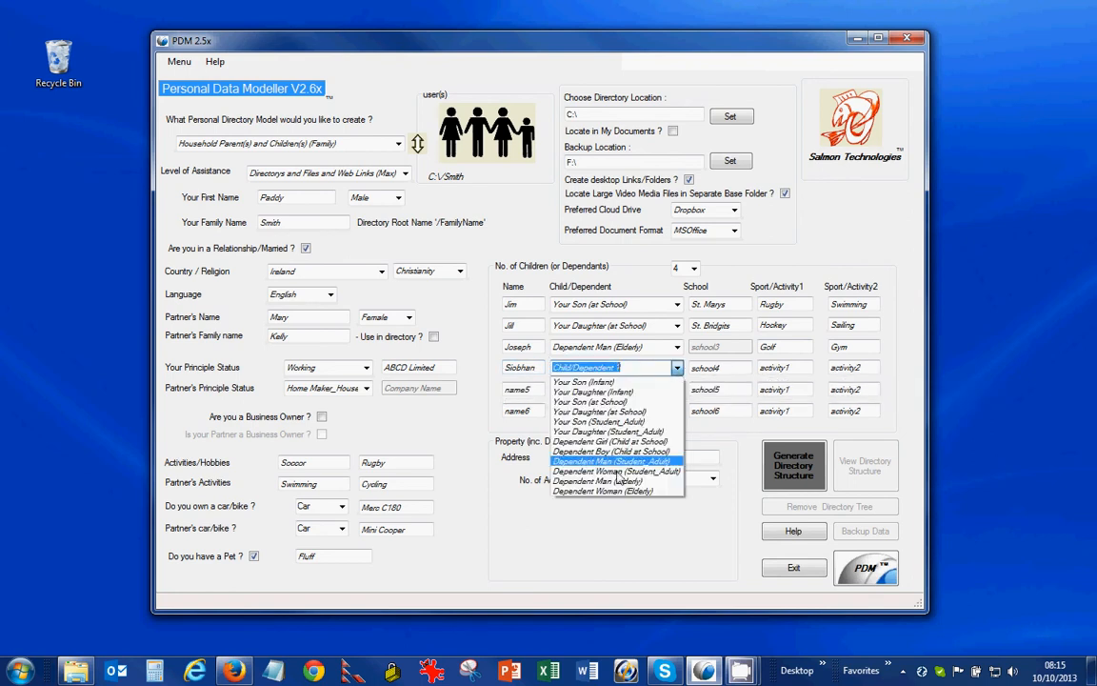
{"action": "left_click", "coordinate": [614, 493]}
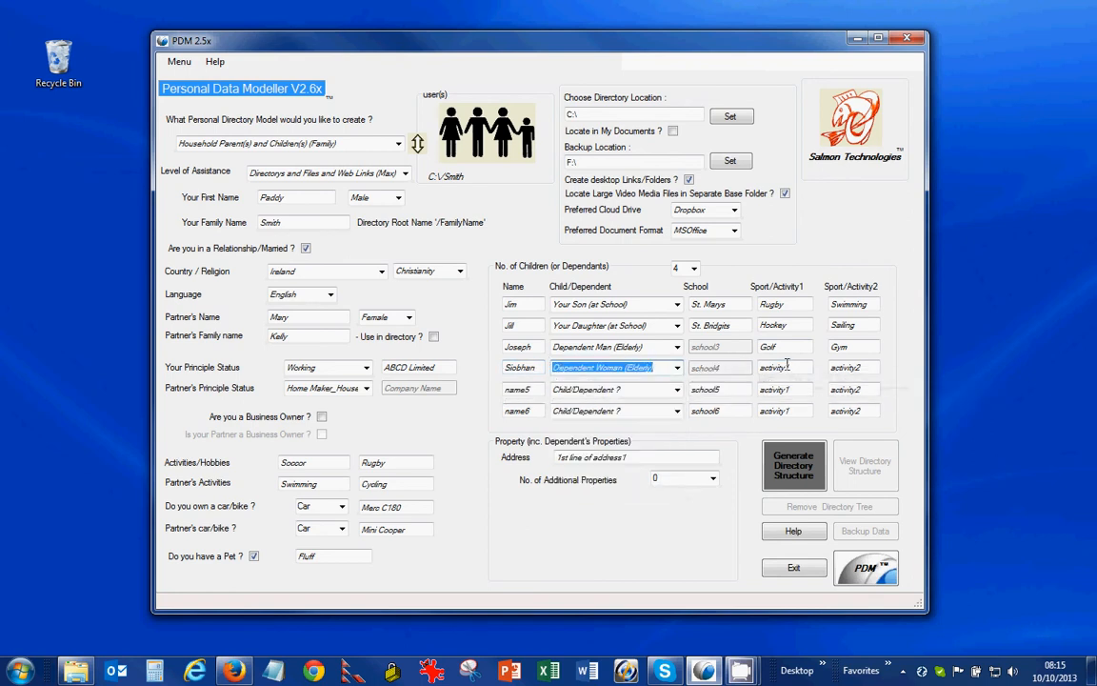
{"action": "key", "text": "Tab"}
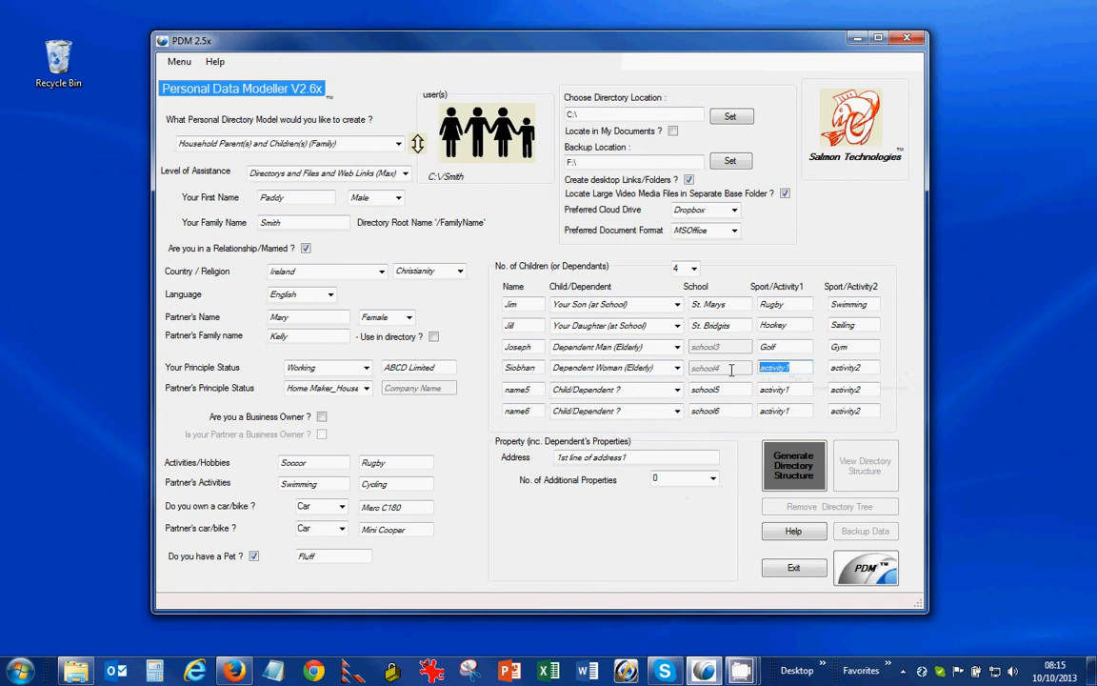
{"action": "type", "text": "Bingo"}
{"action": "key", "text": "Tab"}
{"action": "type", "text": "Gy"}
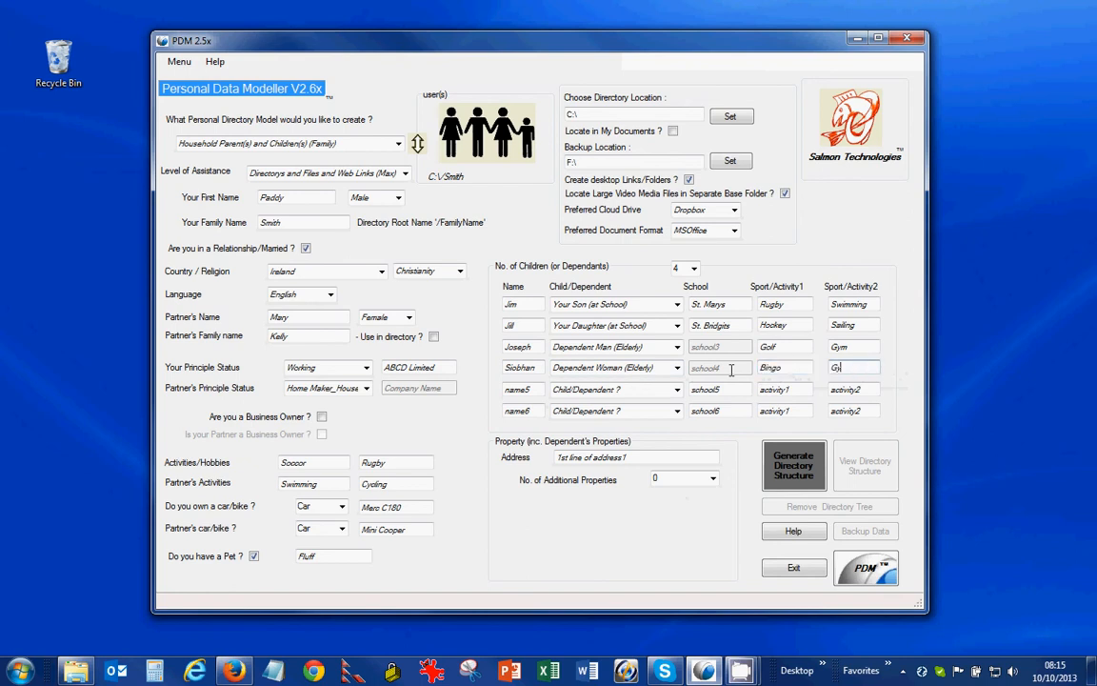
{"action": "type", "text": "m"}
Step: Replace the placeholder address with the home street address and add one additional property named Mum's House
{"action": "left_click_drag", "start_coordinate": [624, 457], "coordinate": [552, 457]}
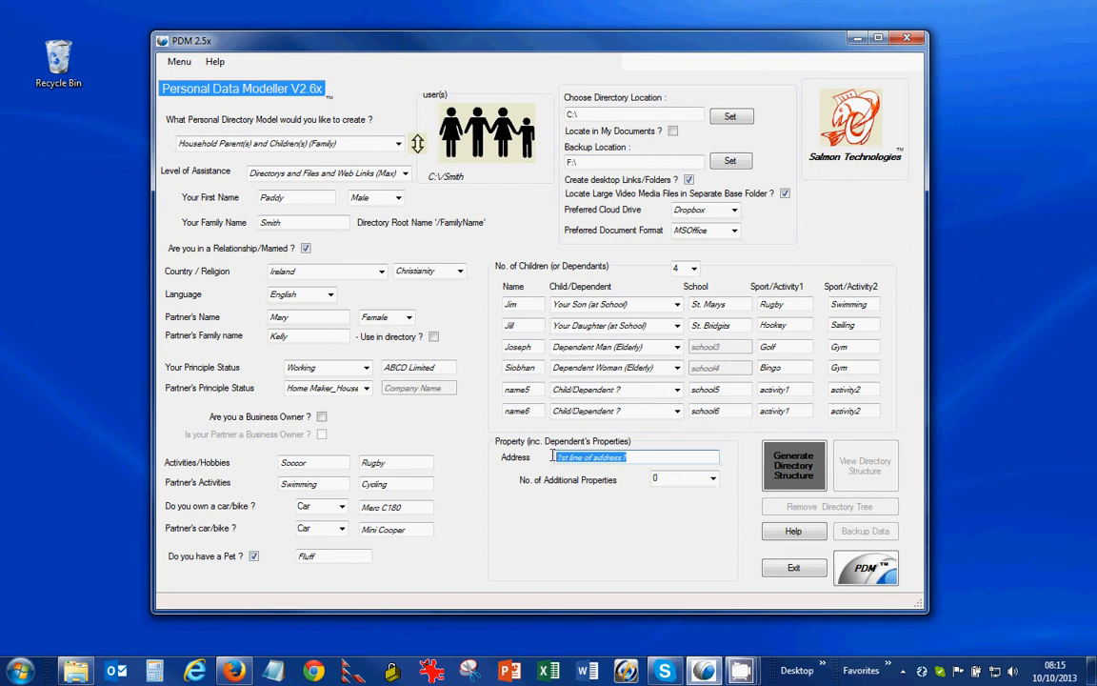
{"action": "type", "text": "123"}
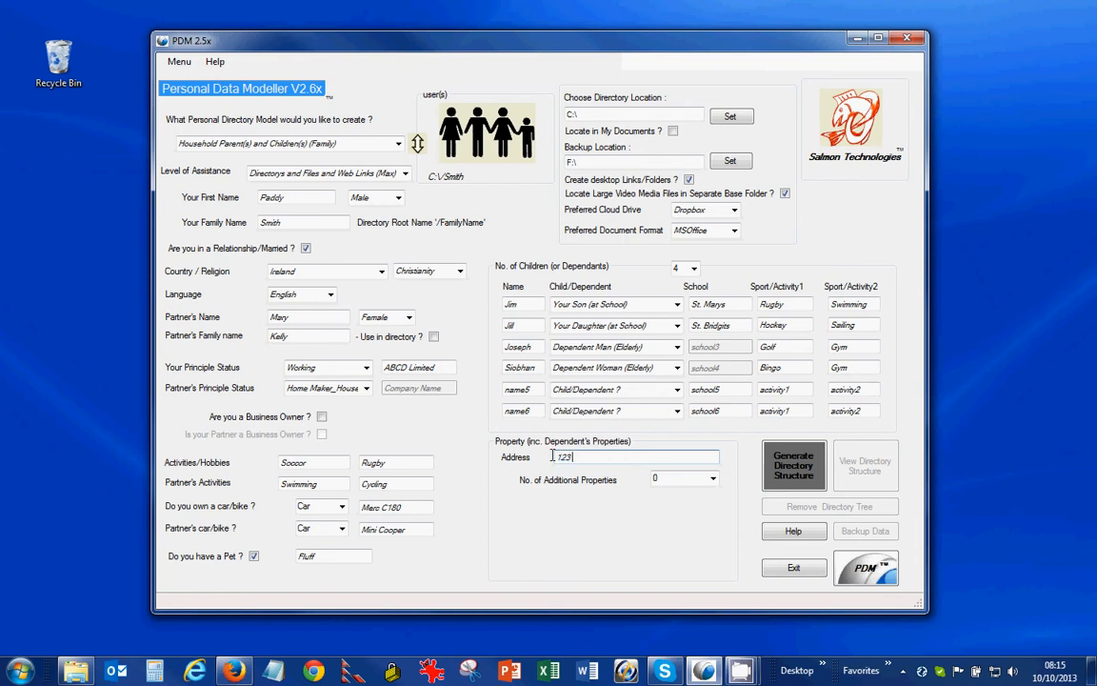
{"action": "type", "text": " Highfield A"}
{"action": "type", "text": "d."}
{"action": "left_click", "coordinate": [684, 478]}
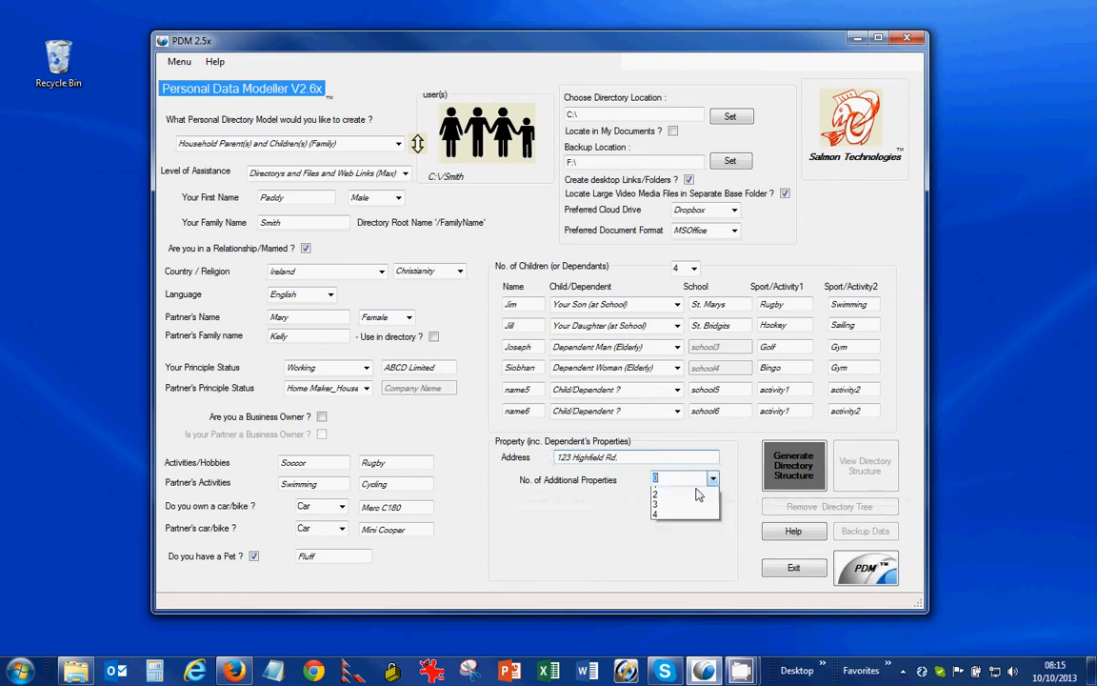
{"action": "left_click", "coordinate": [682, 505]}
{"action": "left_click", "coordinate": [667, 501]}
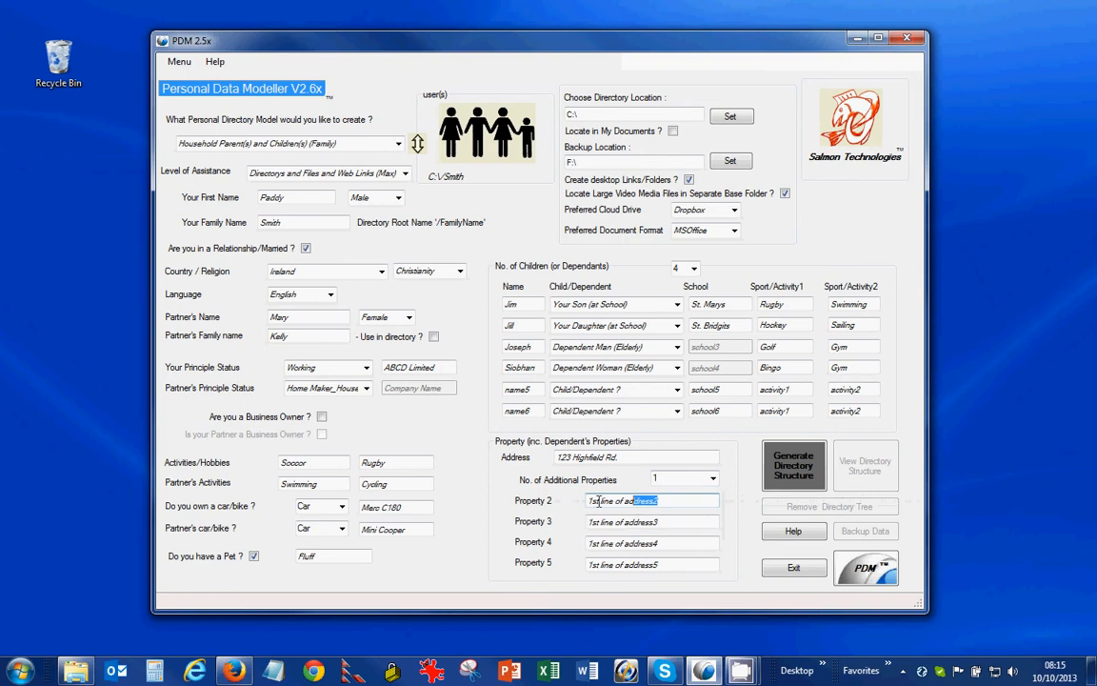
{"action": "type", "text": "Mum's House"}
Step: Save the data model under the suggested .xml name in ConfigFiles, generating 2300 directories and 1901 files
{"action": "left_click", "coordinate": [179, 63]}
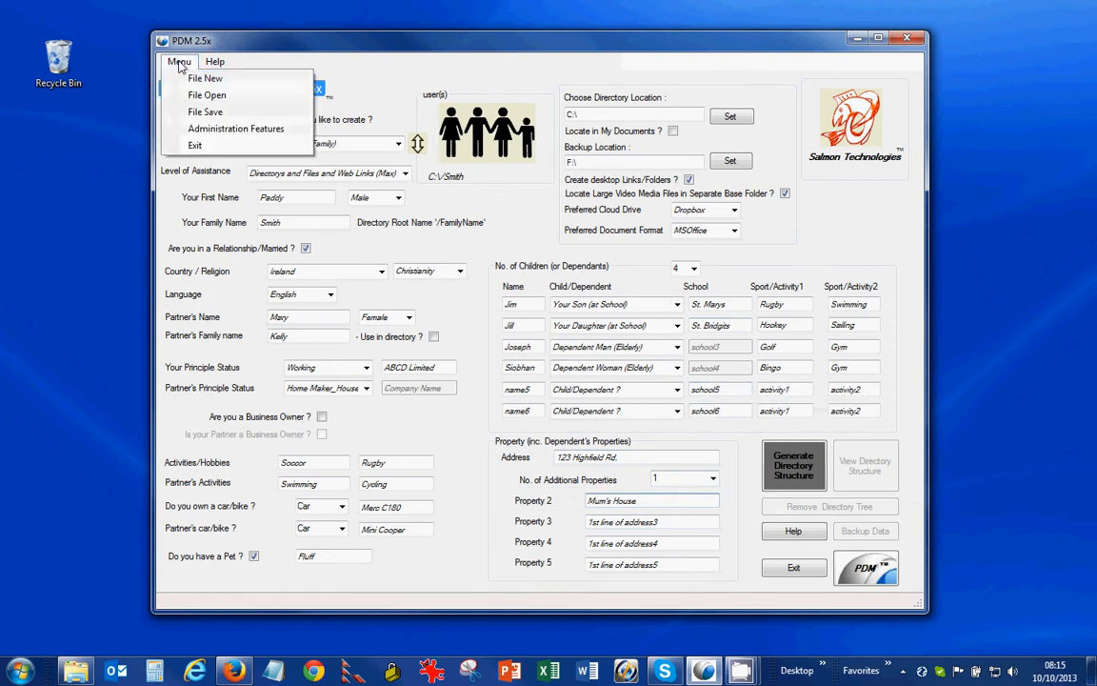
{"action": "left_click", "coordinate": [207, 113]}
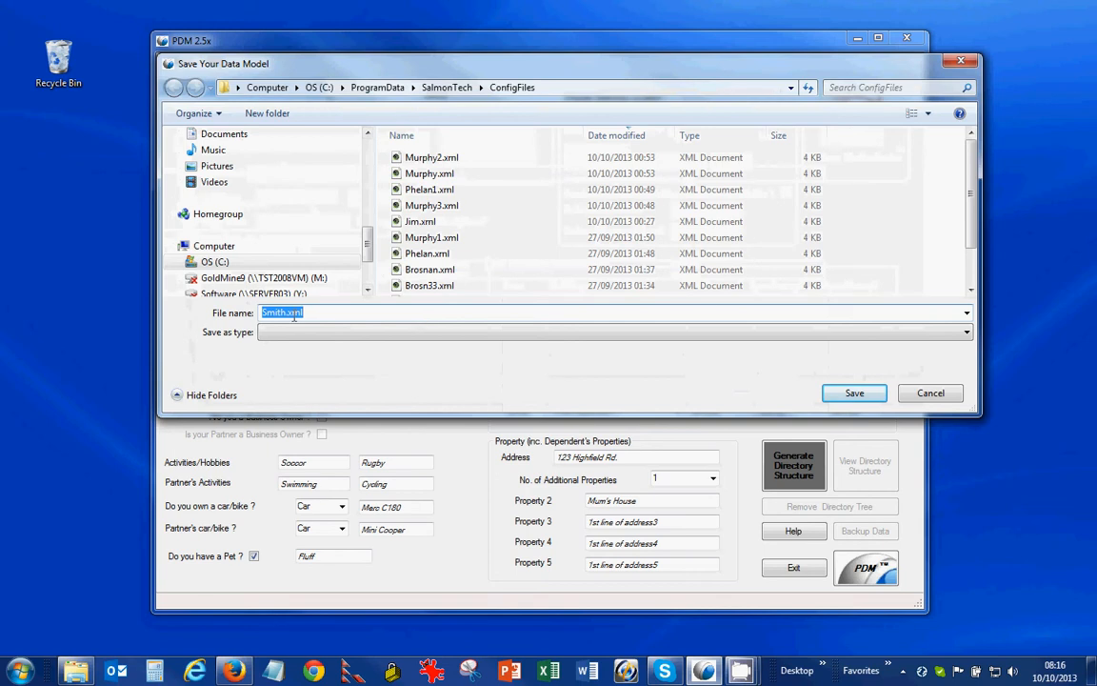
{"action": "left_click", "coordinate": [854, 393]}
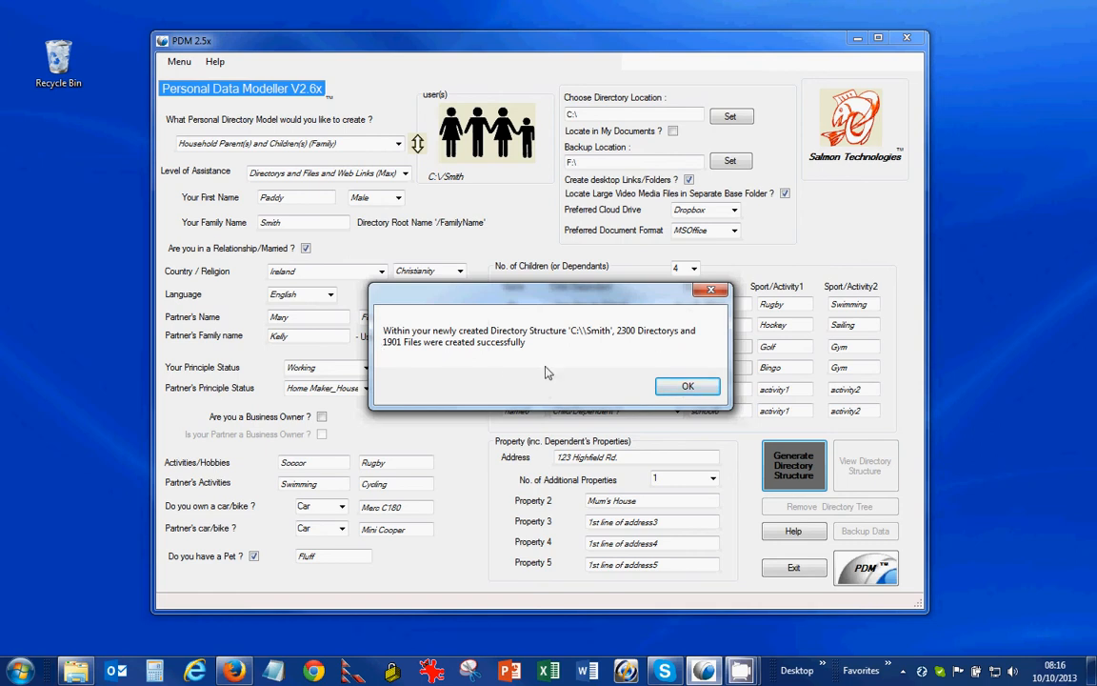
Step: Dismiss the directory-creation message and open the Browse Your Directorys dialog for the C: drive
{"action": "left_click", "coordinate": [689, 386]}
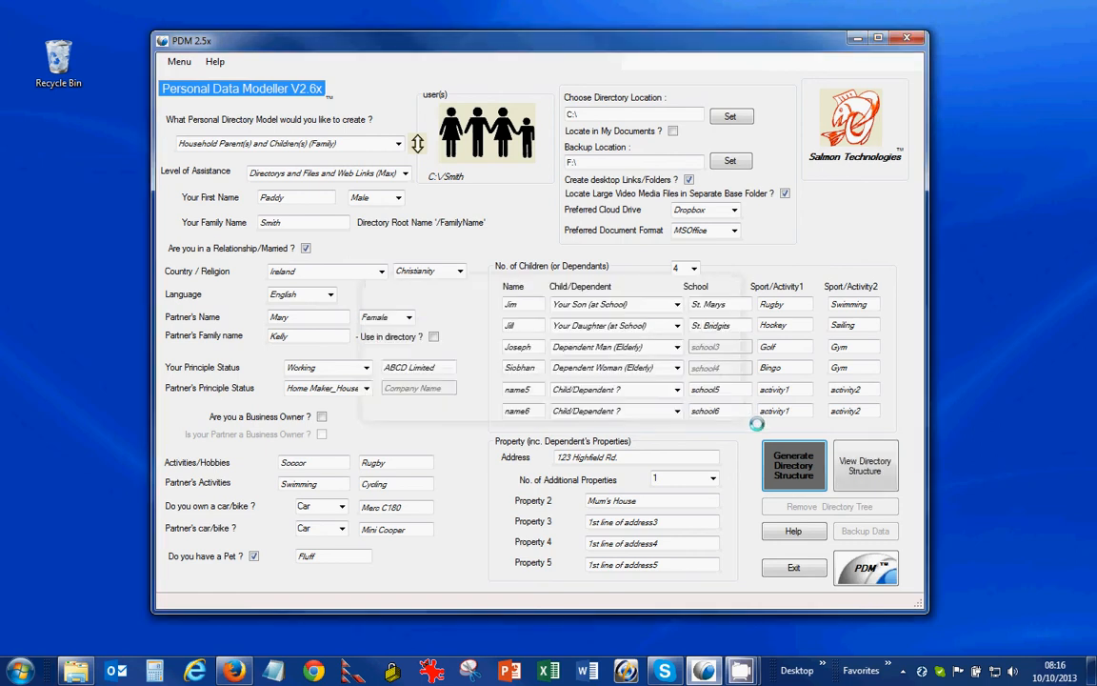
{"action": "left_click", "coordinate": [870, 470]}
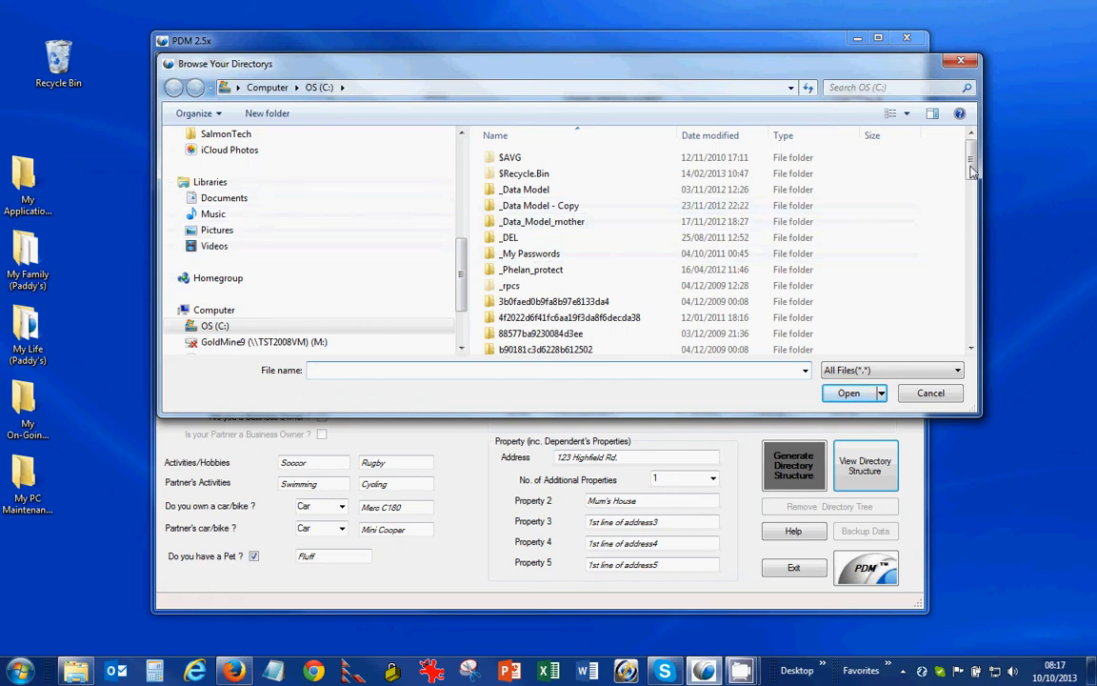
Step: Browse into the family root folder on C:, viewing Family, Family Car1 (Merc C180) and Family House
{"action": "left_click_drag", "start_coordinate": [972, 170], "coordinate": [971, 250]}
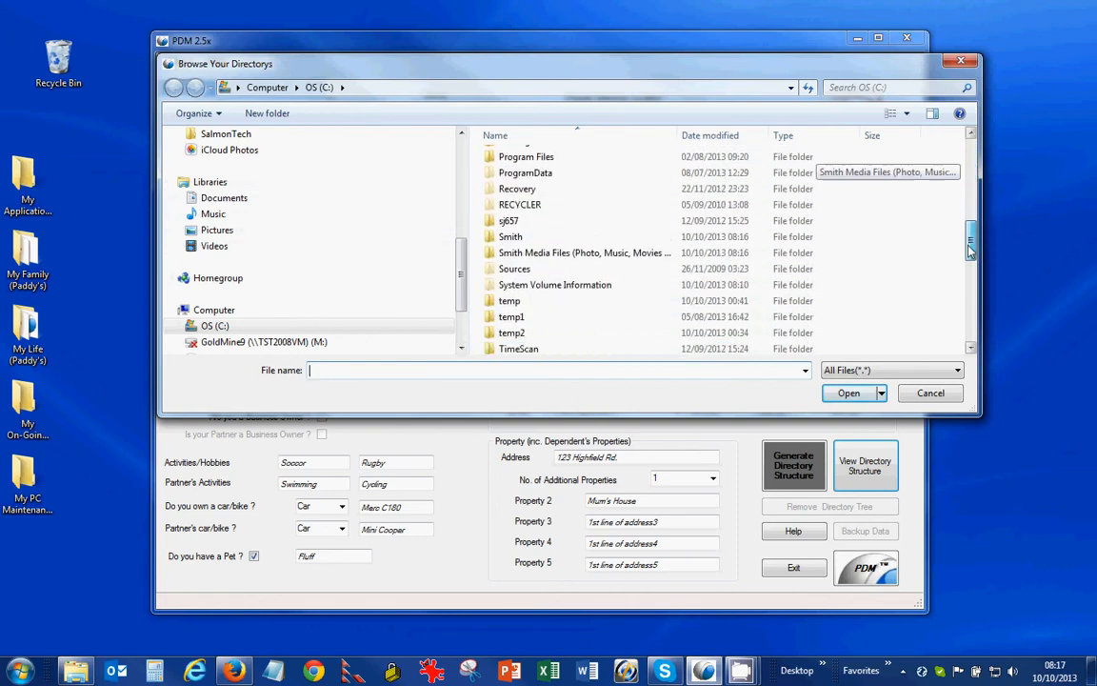
{"action": "double_click", "coordinate": [545, 237]}
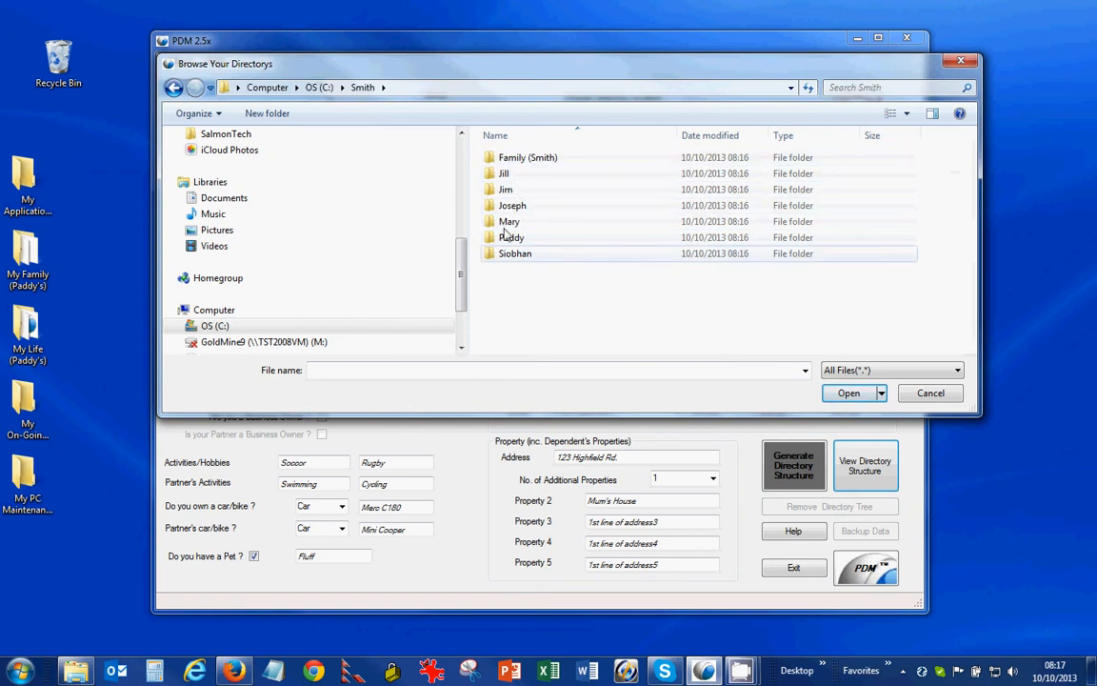
{"action": "double_click", "coordinate": [511, 160]}
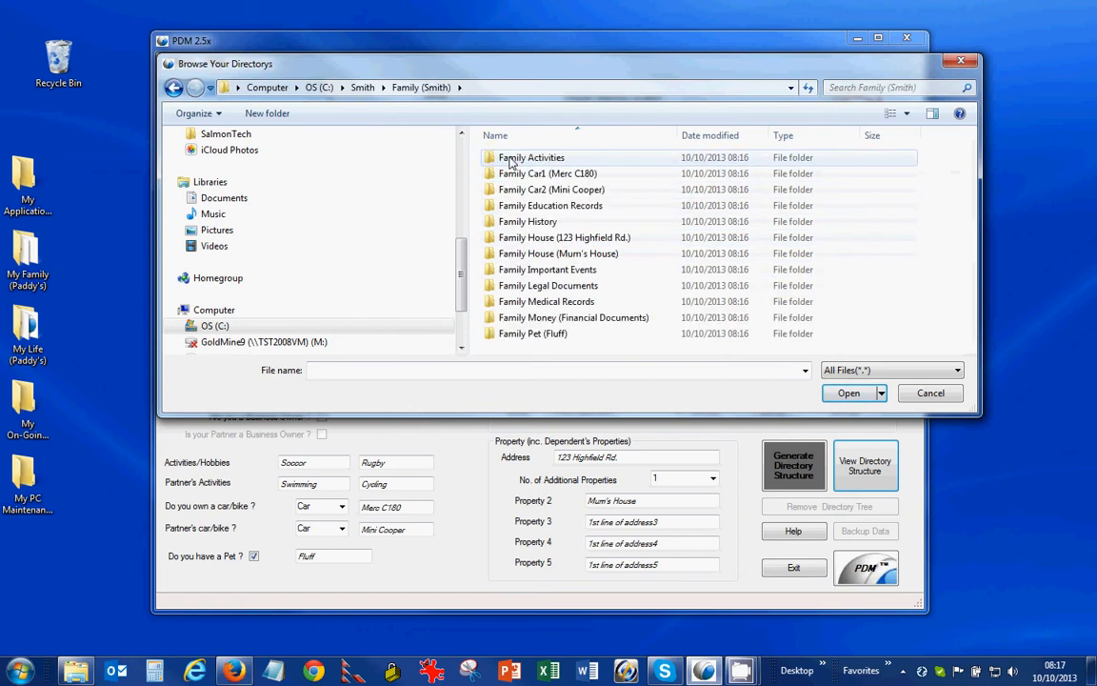
{"action": "left_click", "coordinate": [554, 176]}
{"action": "double_click", "coordinate": [553, 176]}
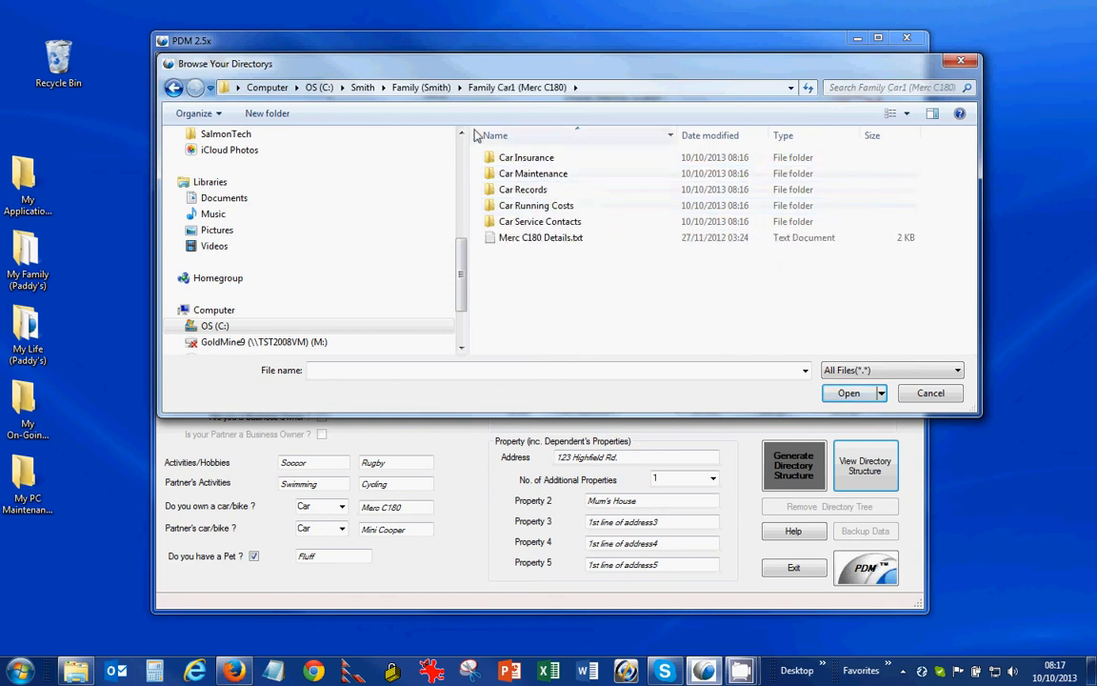
{"action": "key", "text": "BackSpace"}
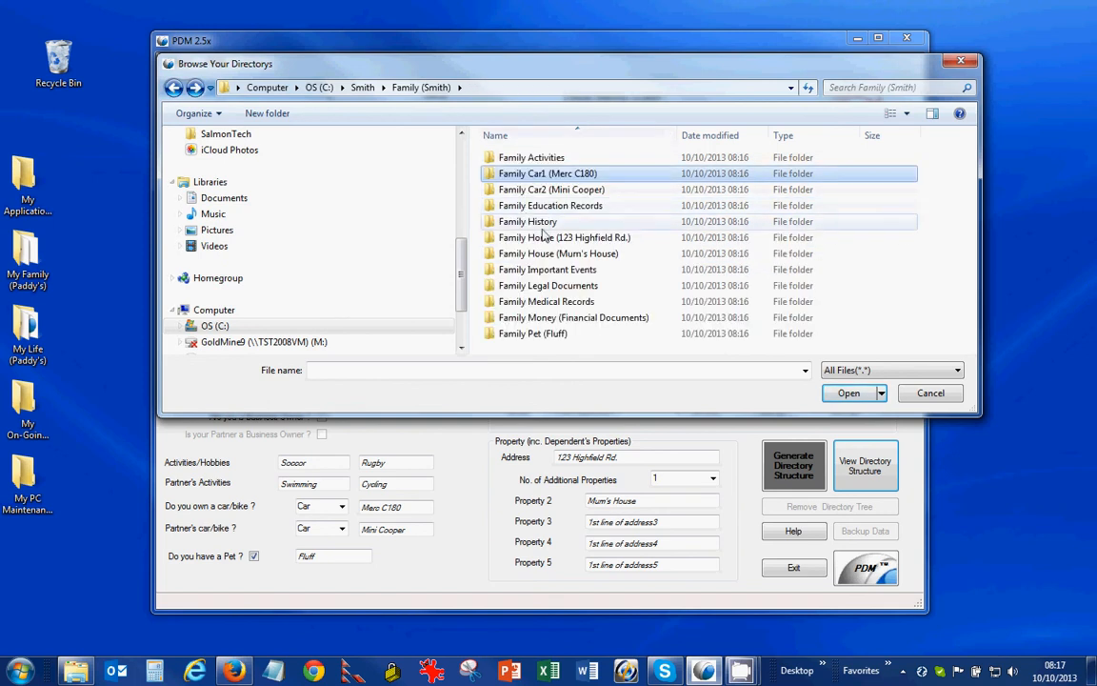
{"action": "double_click", "coordinate": [533, 237]}
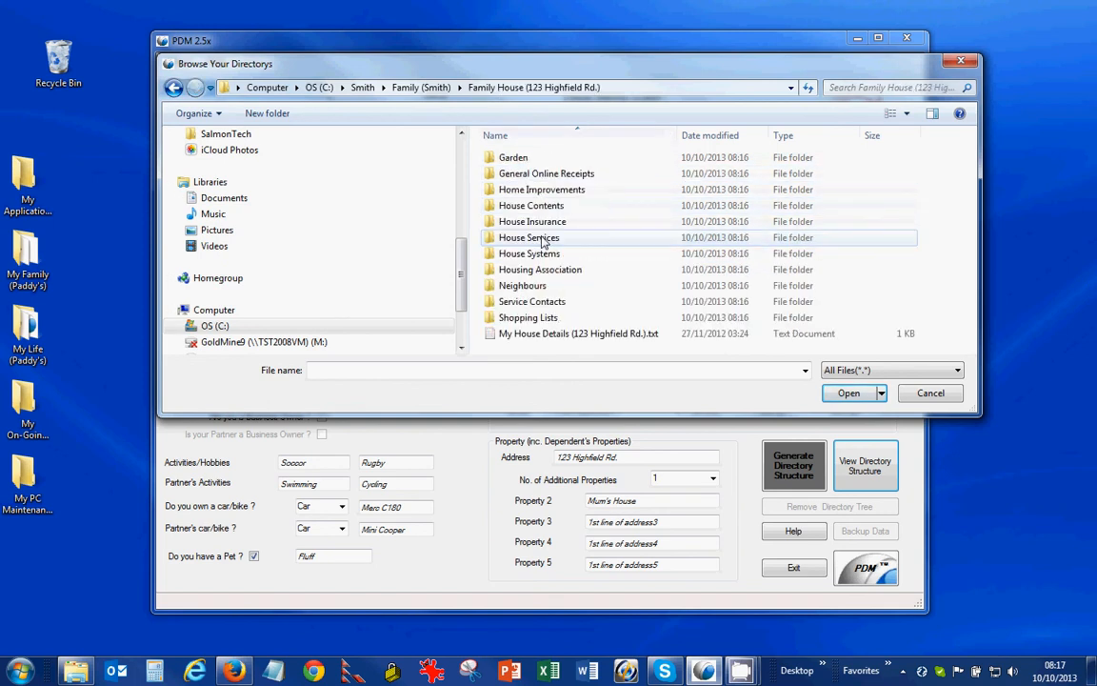
Step: Look inside Family Medical Records and the first member's medical folder, then return to Family
{"action": "left_click", "coordinate": [174, 88]}
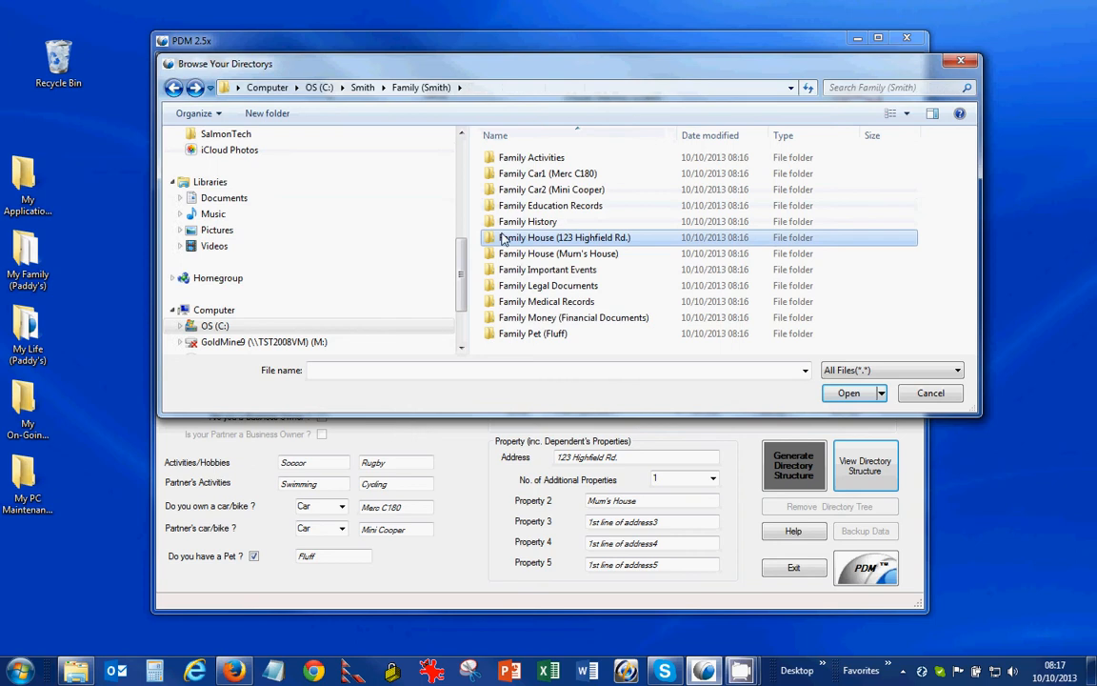
{"action": "double_click", "coordinate": [552, 303]}
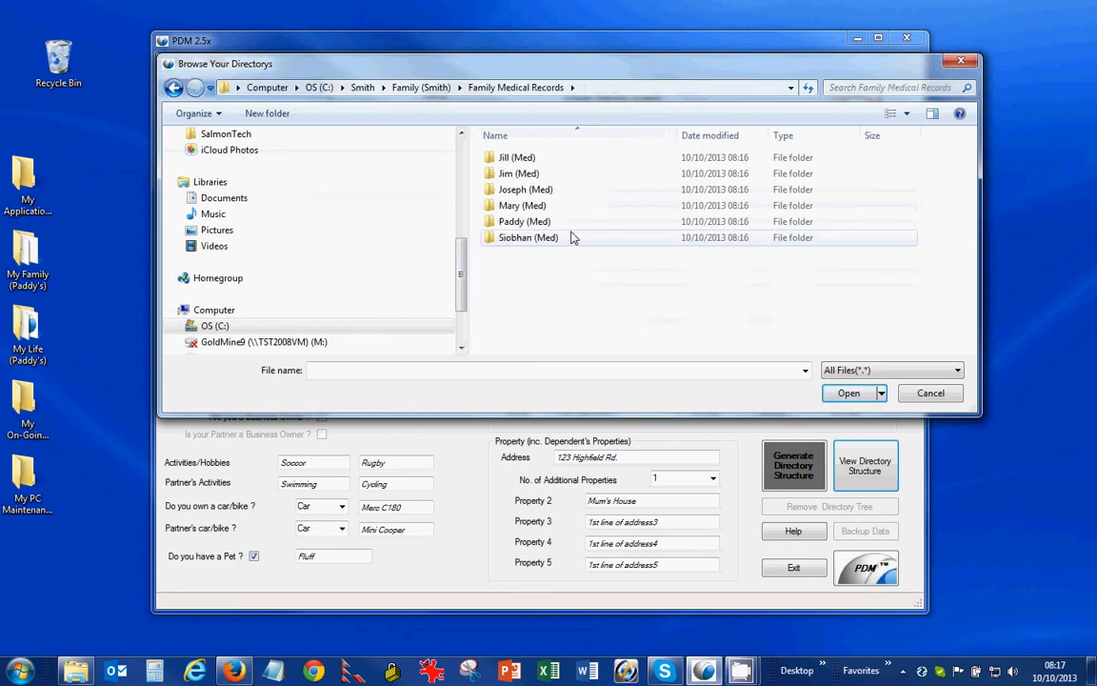
{"action": "double_click", "coordinate": [514, 159]}
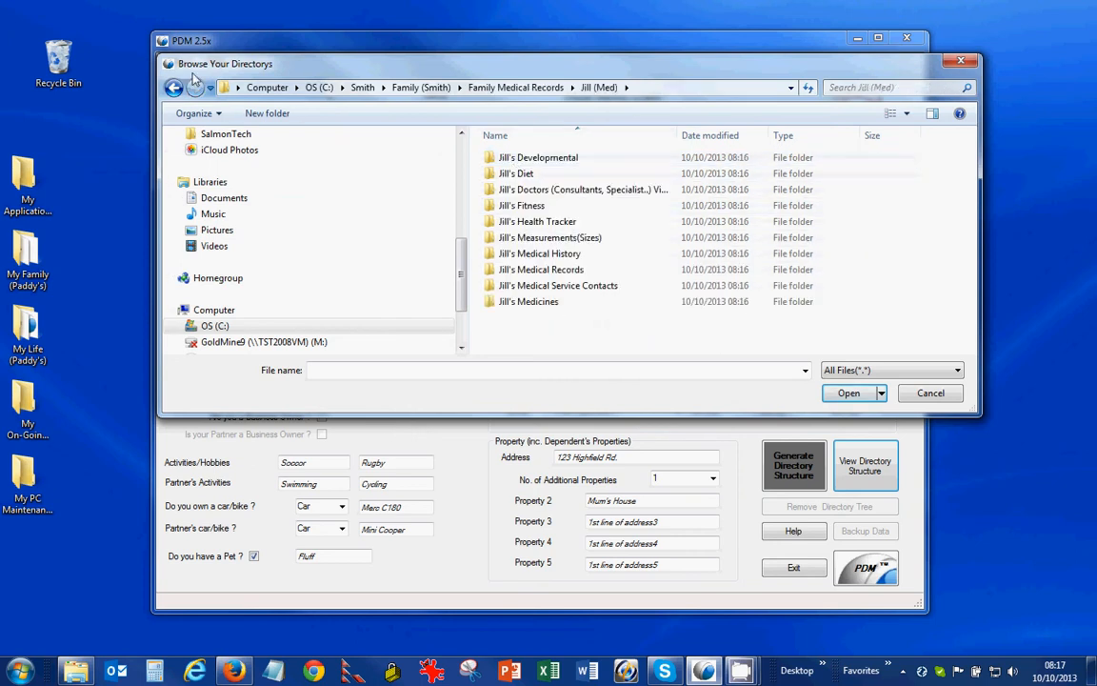
{"action": "left_click", "coordinate": [175, 88]}
{"action": "left_click", "coordinate": [174, 89]}
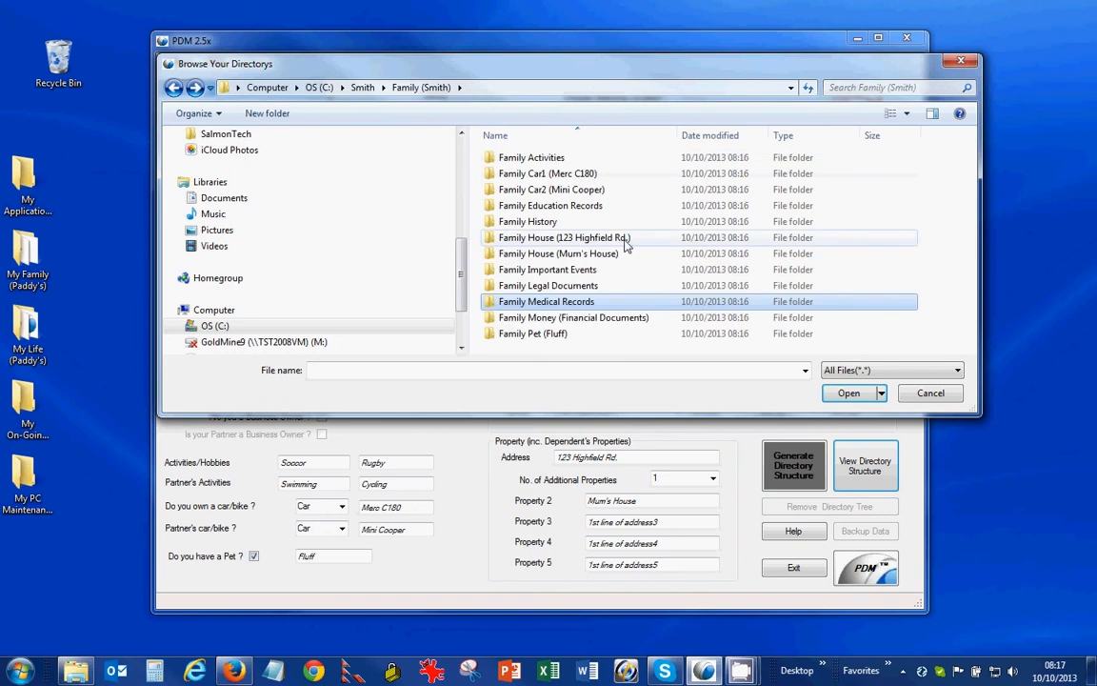
Step: Open Family Legal Documents > Driving License(s), then cancel the browser and exit PDM
{"action": "double_click", "coordinate": [555, 288]}
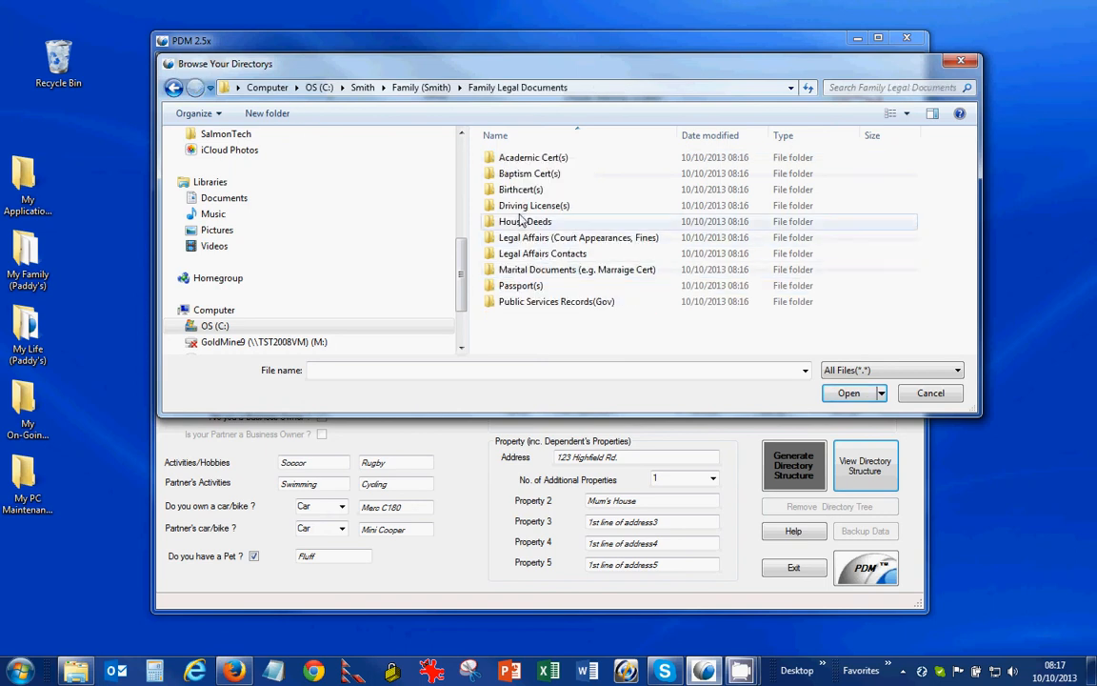
{"action": "left_click", "coordinate": [519, 208]}
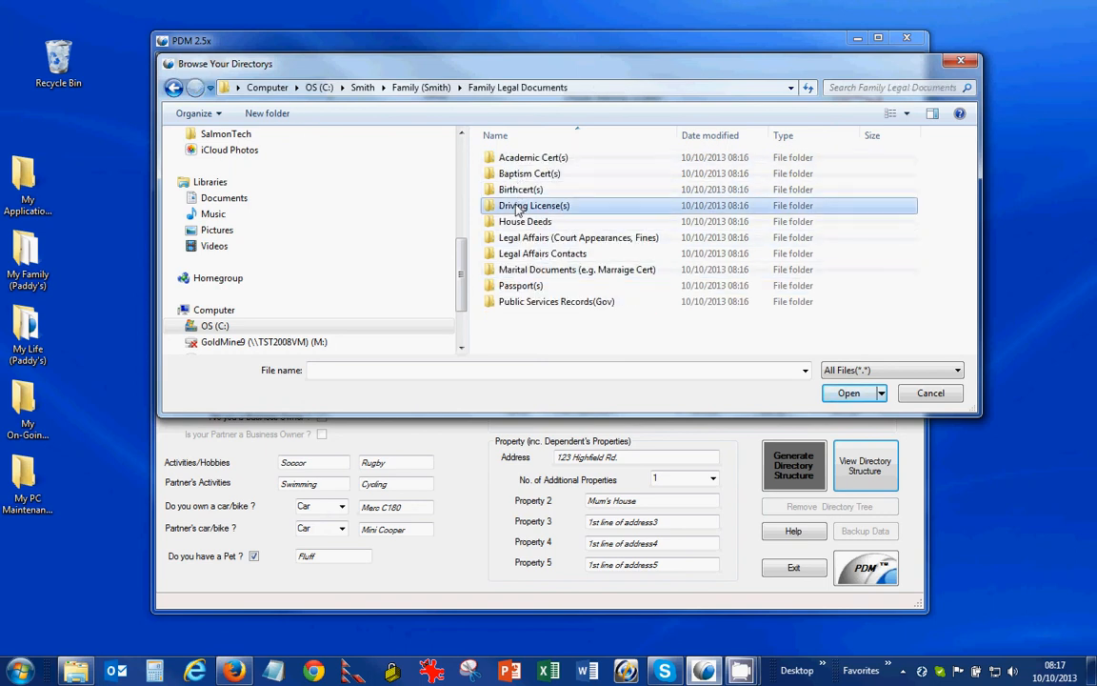
{"action": "double_click", "coordinate": [519, 207]}
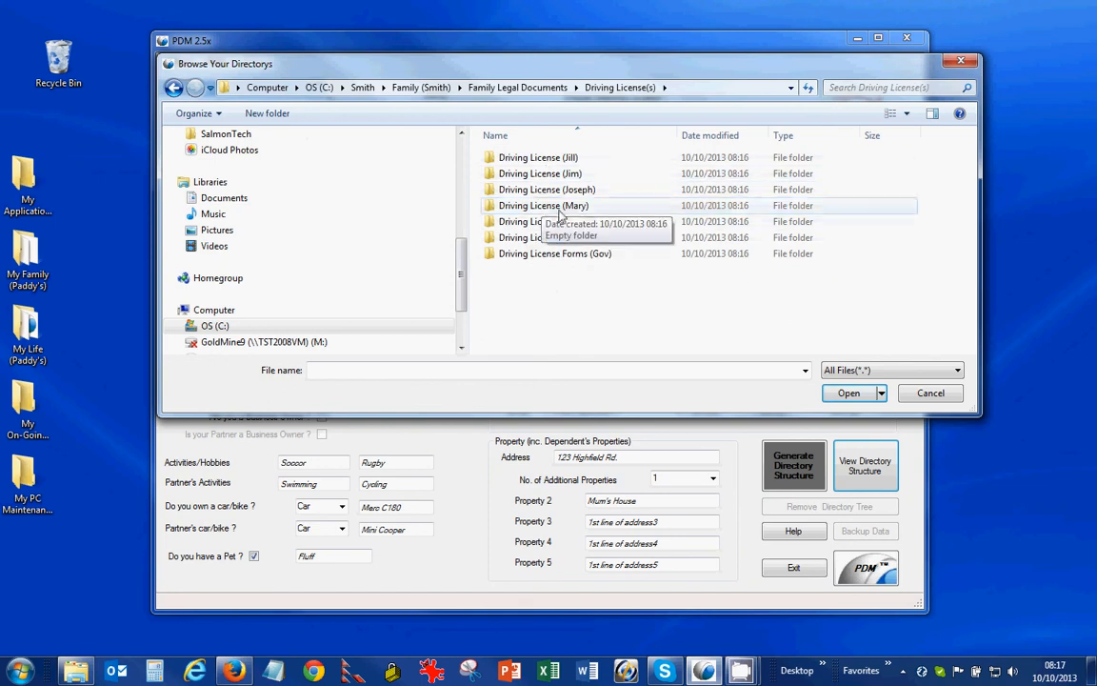
{"action": "left_click", "coordinate": [931, 395]}
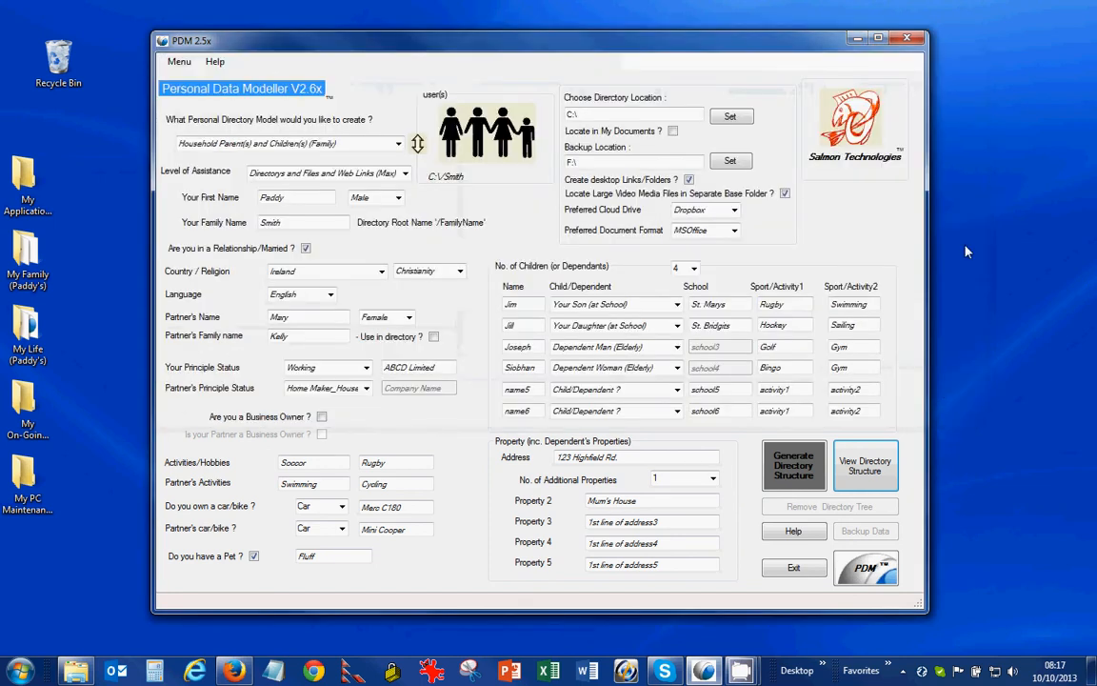
{"action": "left_click", "coordinate": [907, 39]}
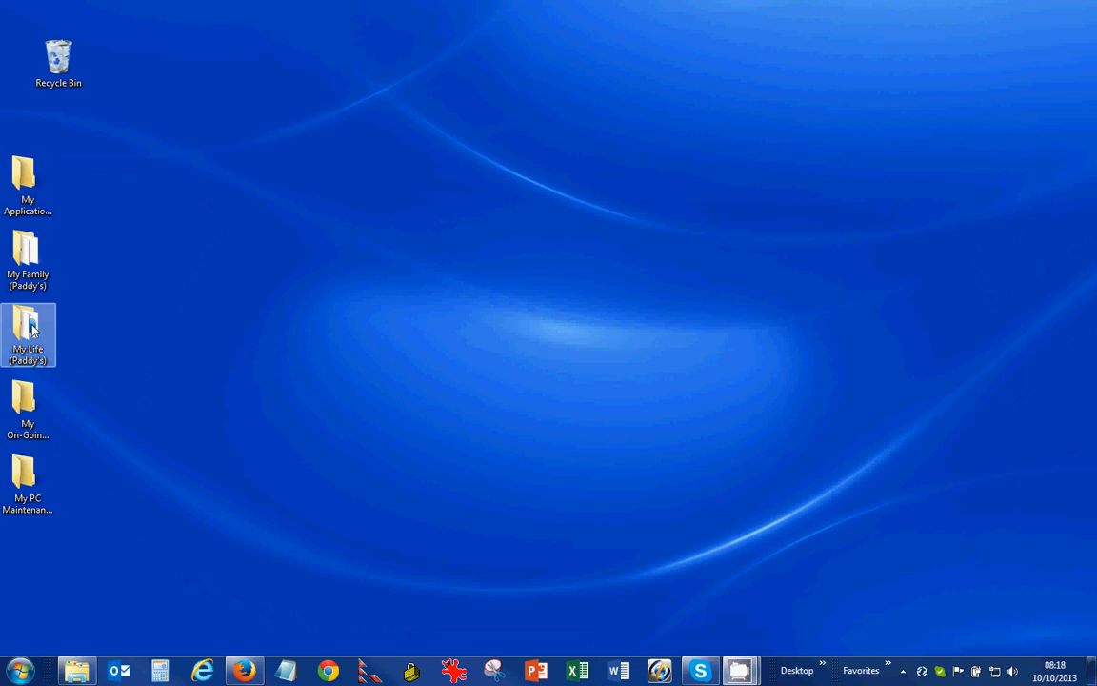
{"action": "double_click", "coordinate": [29, 261]}
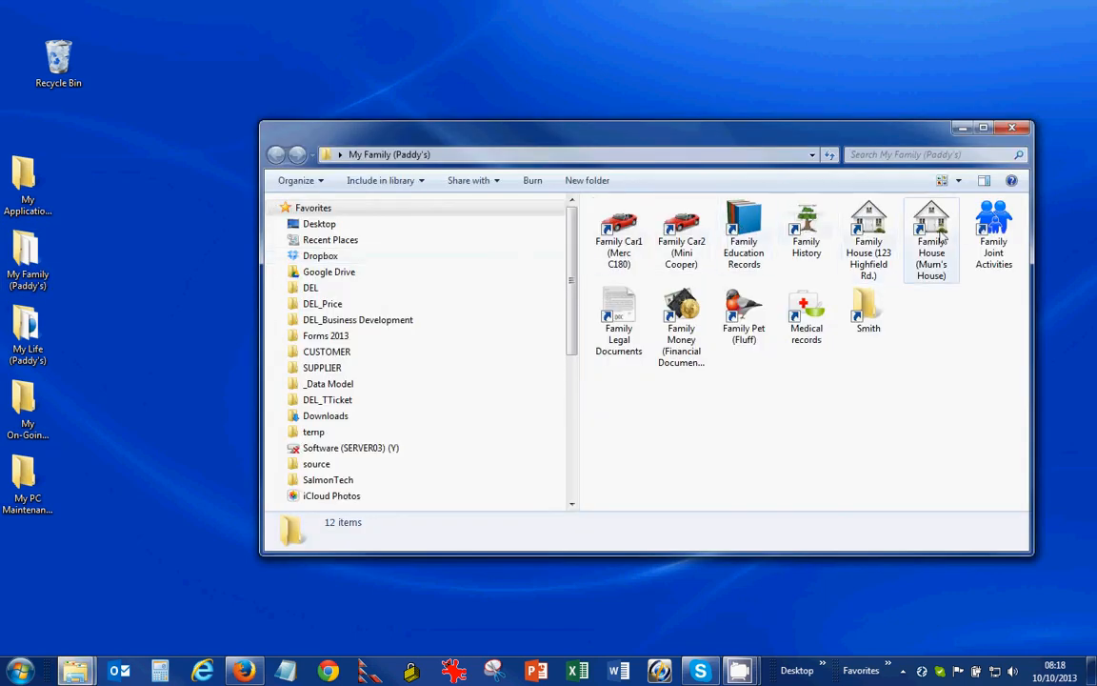
{"action": "left_click", "coordinate": [682, 231]}
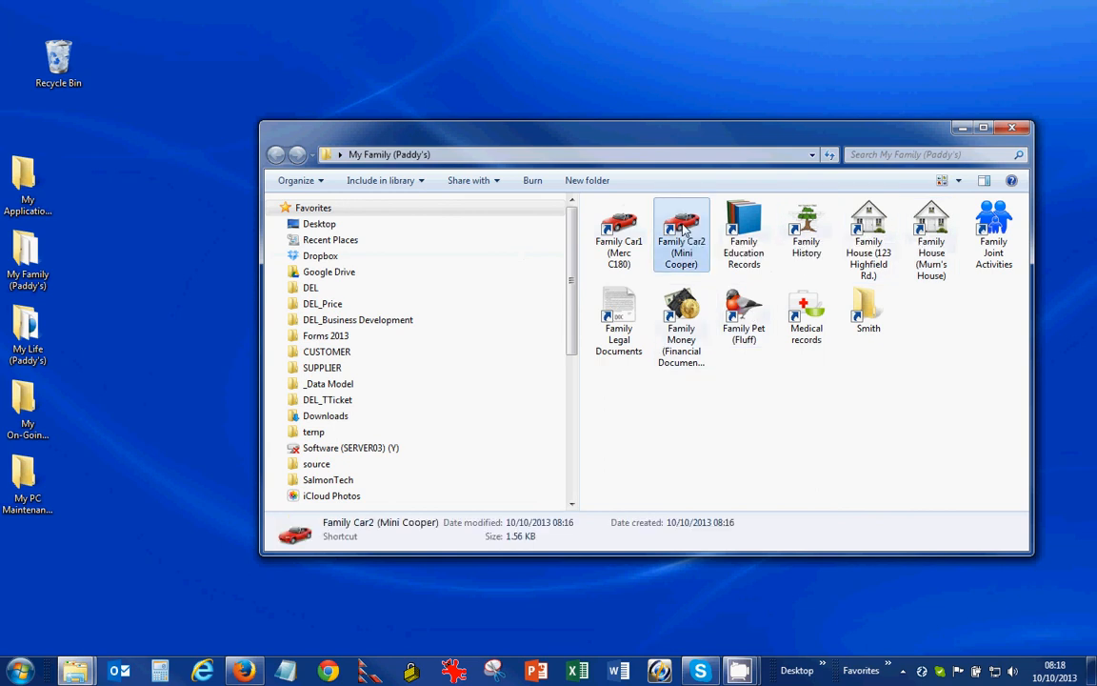
{"action": "right_click", "coordinate": [683, 228]}
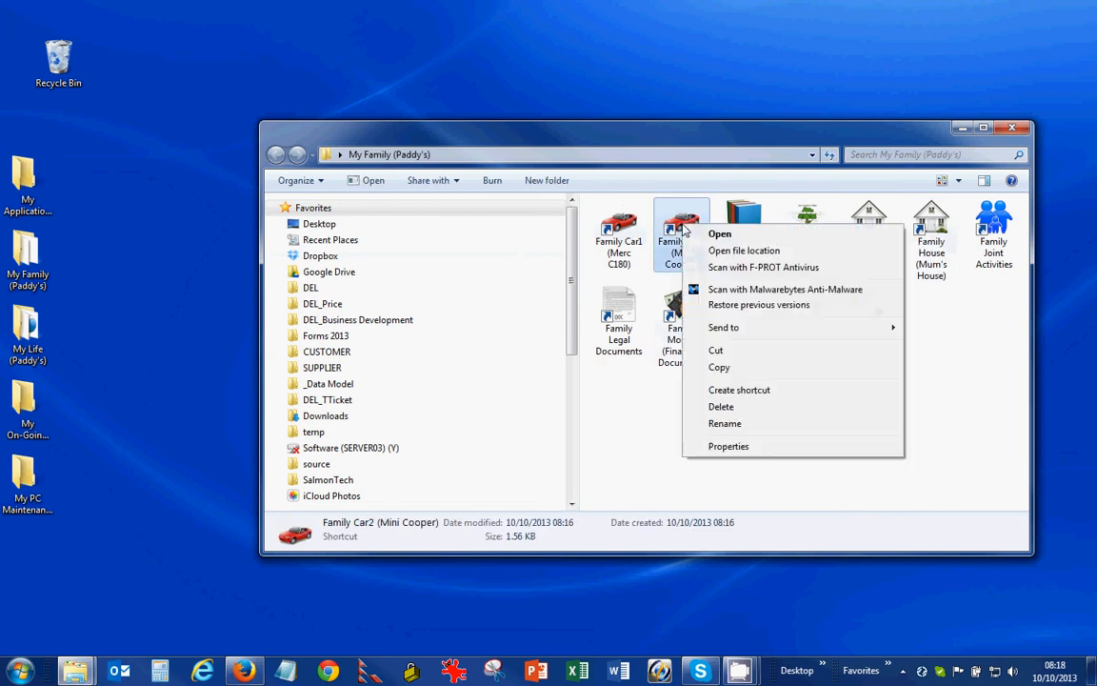
{"action": "left_click", "coordinate": [732, 250]}
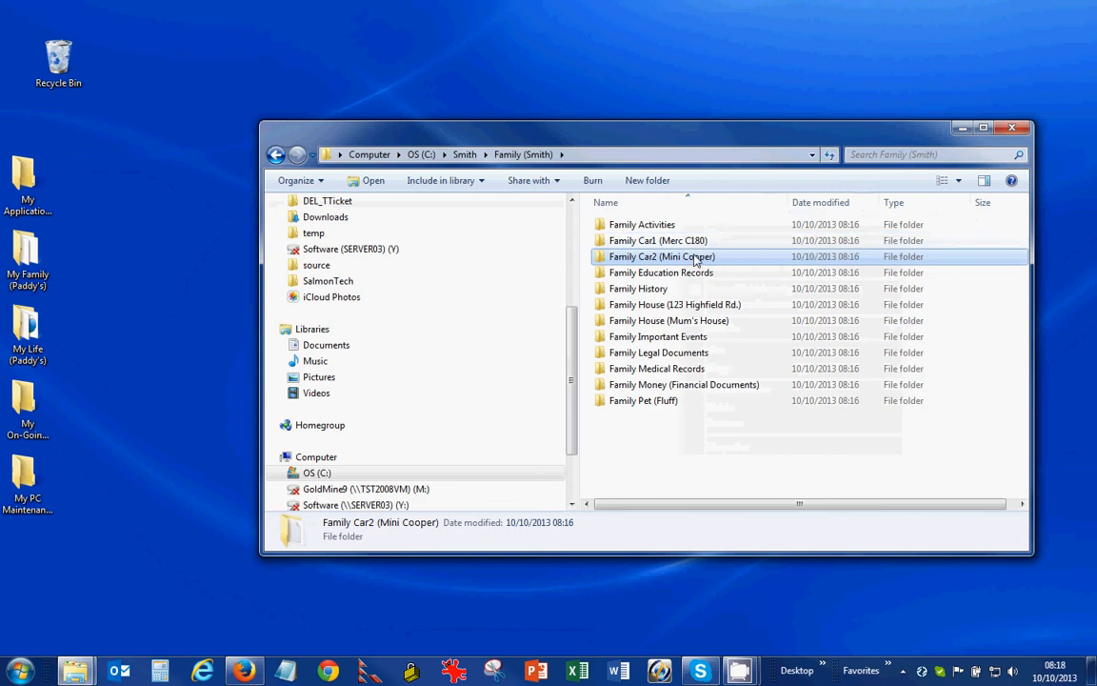
{"action": "double_click", "coordinate": [694, 258]}
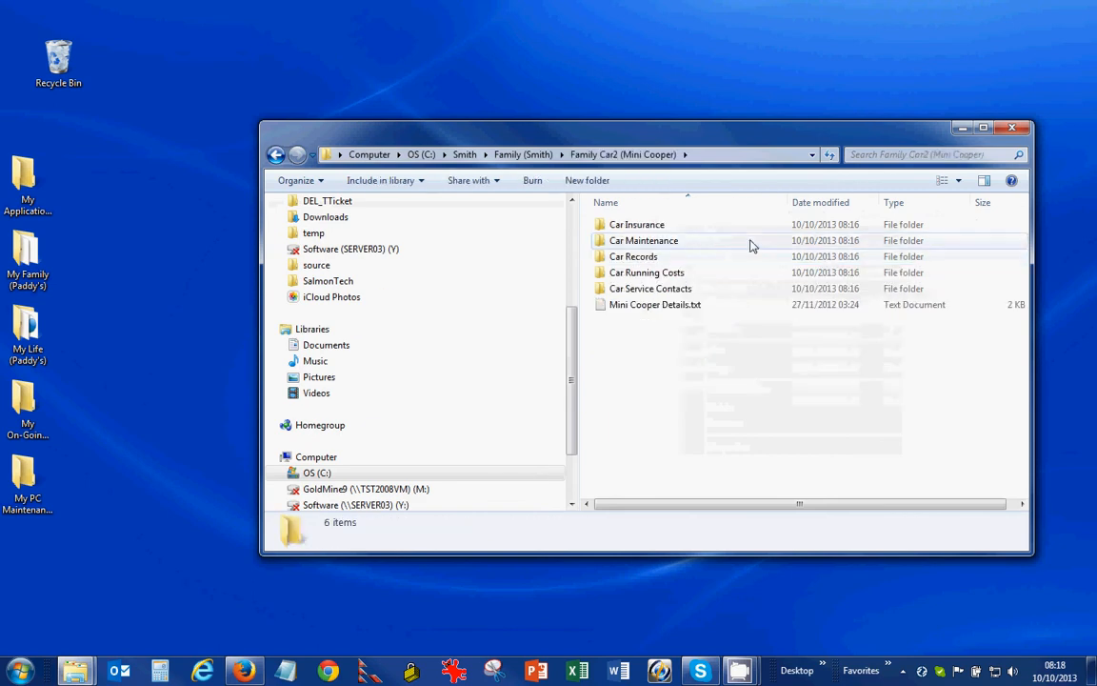
{"action": "left_click", "coordinate": [1013, 130]}
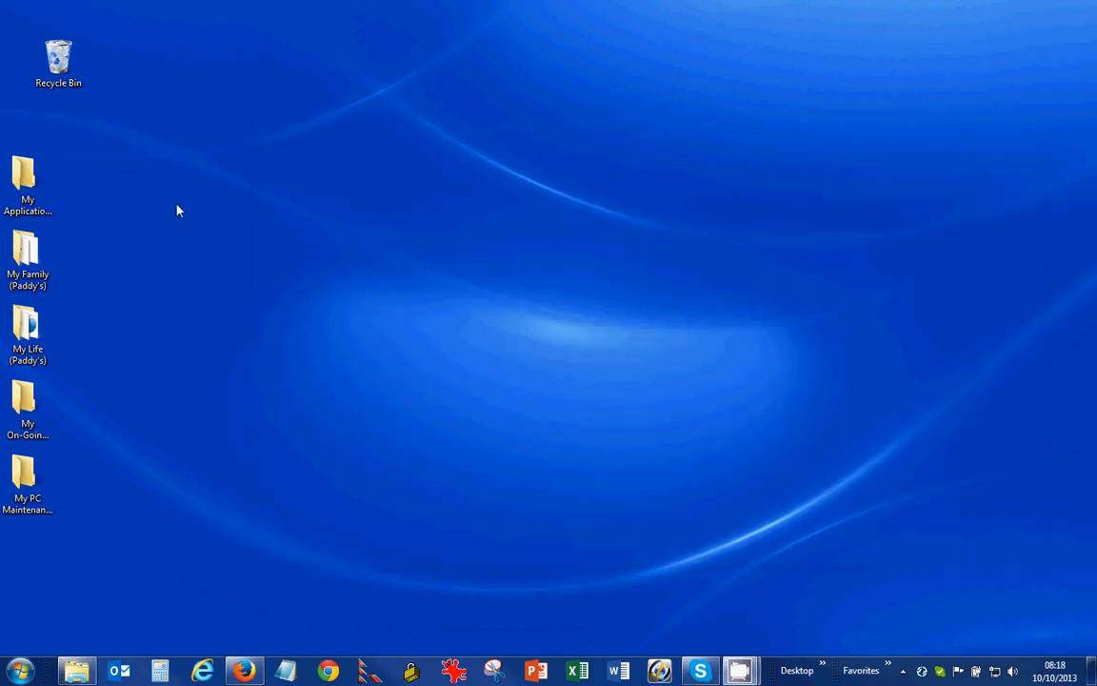
Step: From the My Life desktop folder, jump to My Travel's real location and open that folder
{"action": "double_click", "coordinate": [26, 326]}
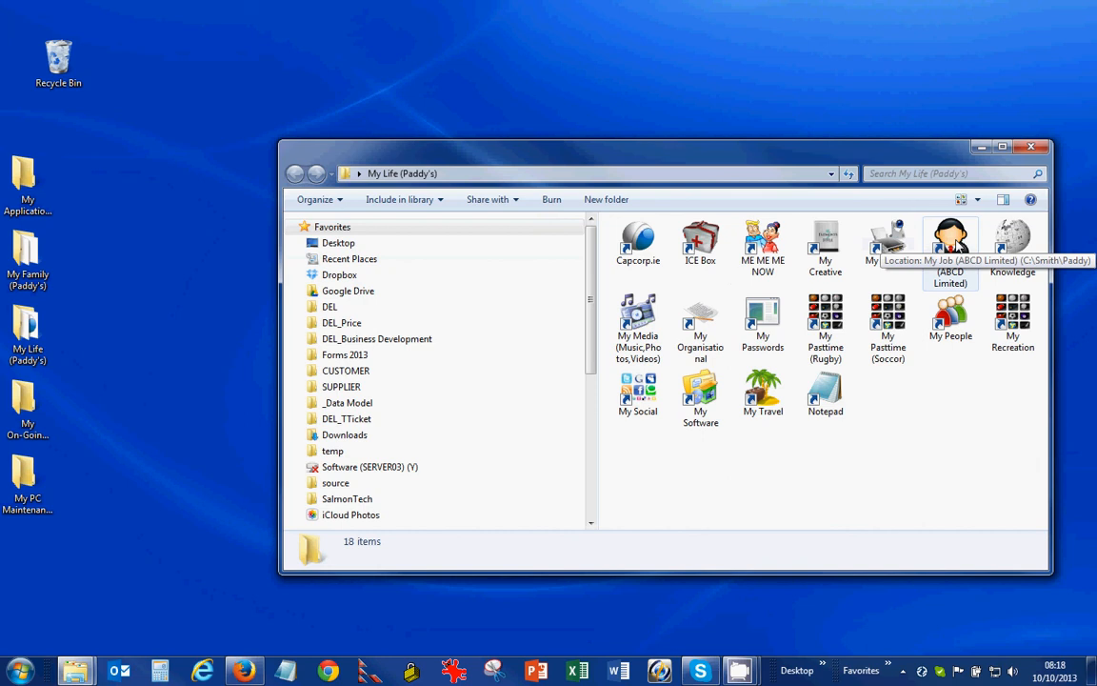
{"action": "right_click", "coordinate": [763, 381]}
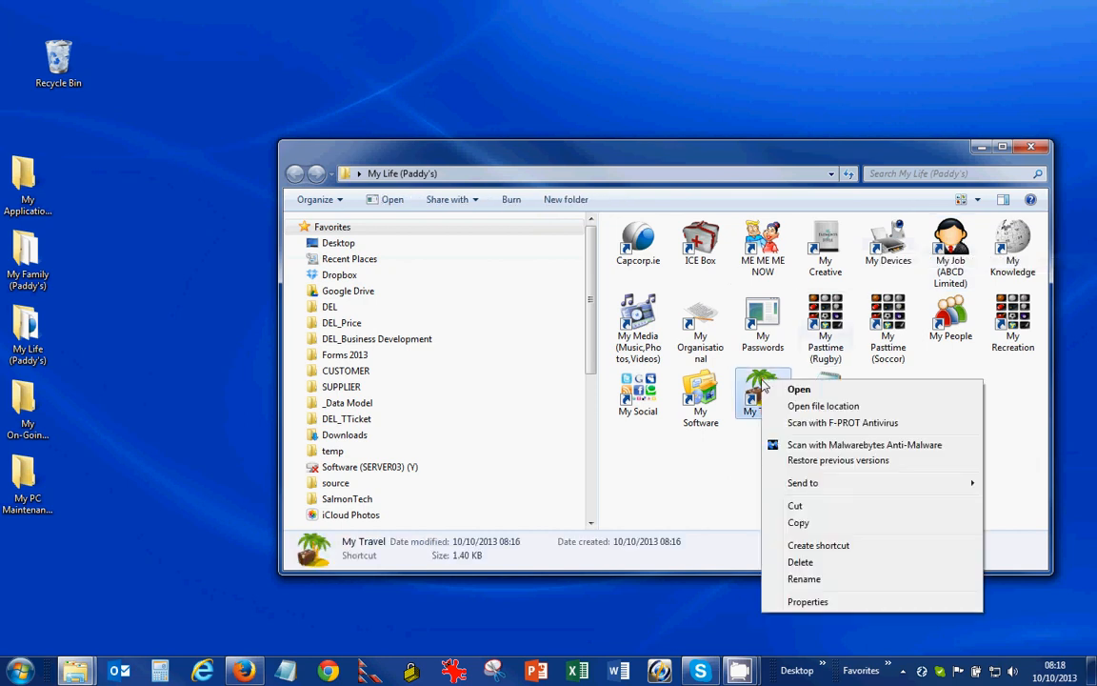
{"action": "left_click", "coordinate": [813, 407]}
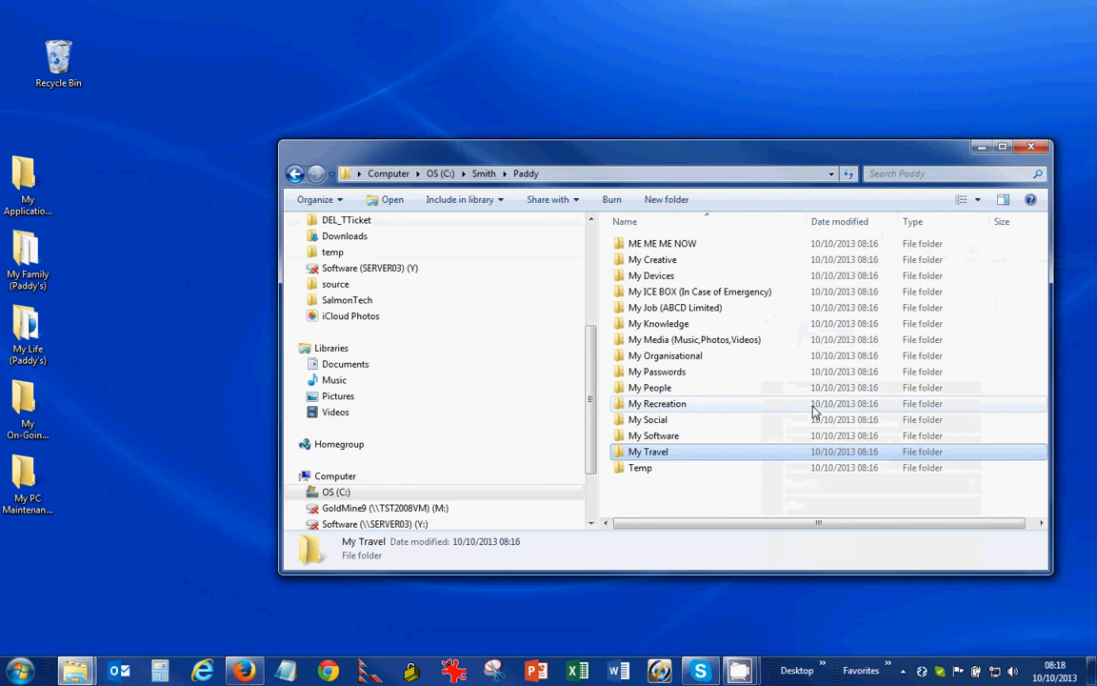
{"action": "double_click", "coordinate": [655, 451]}
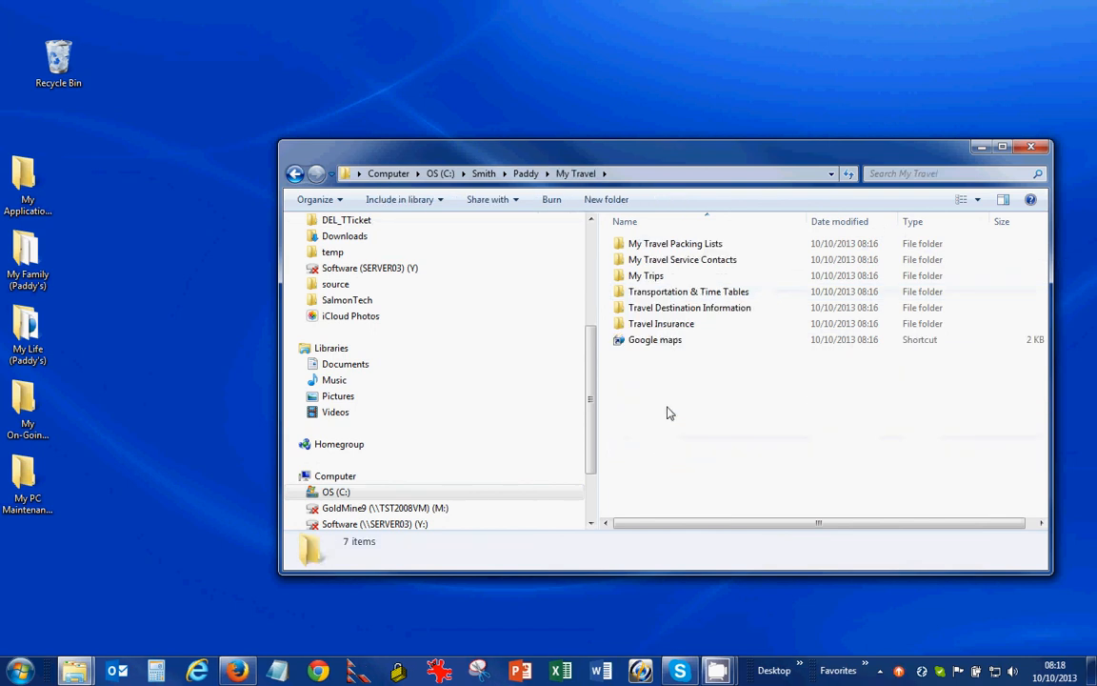